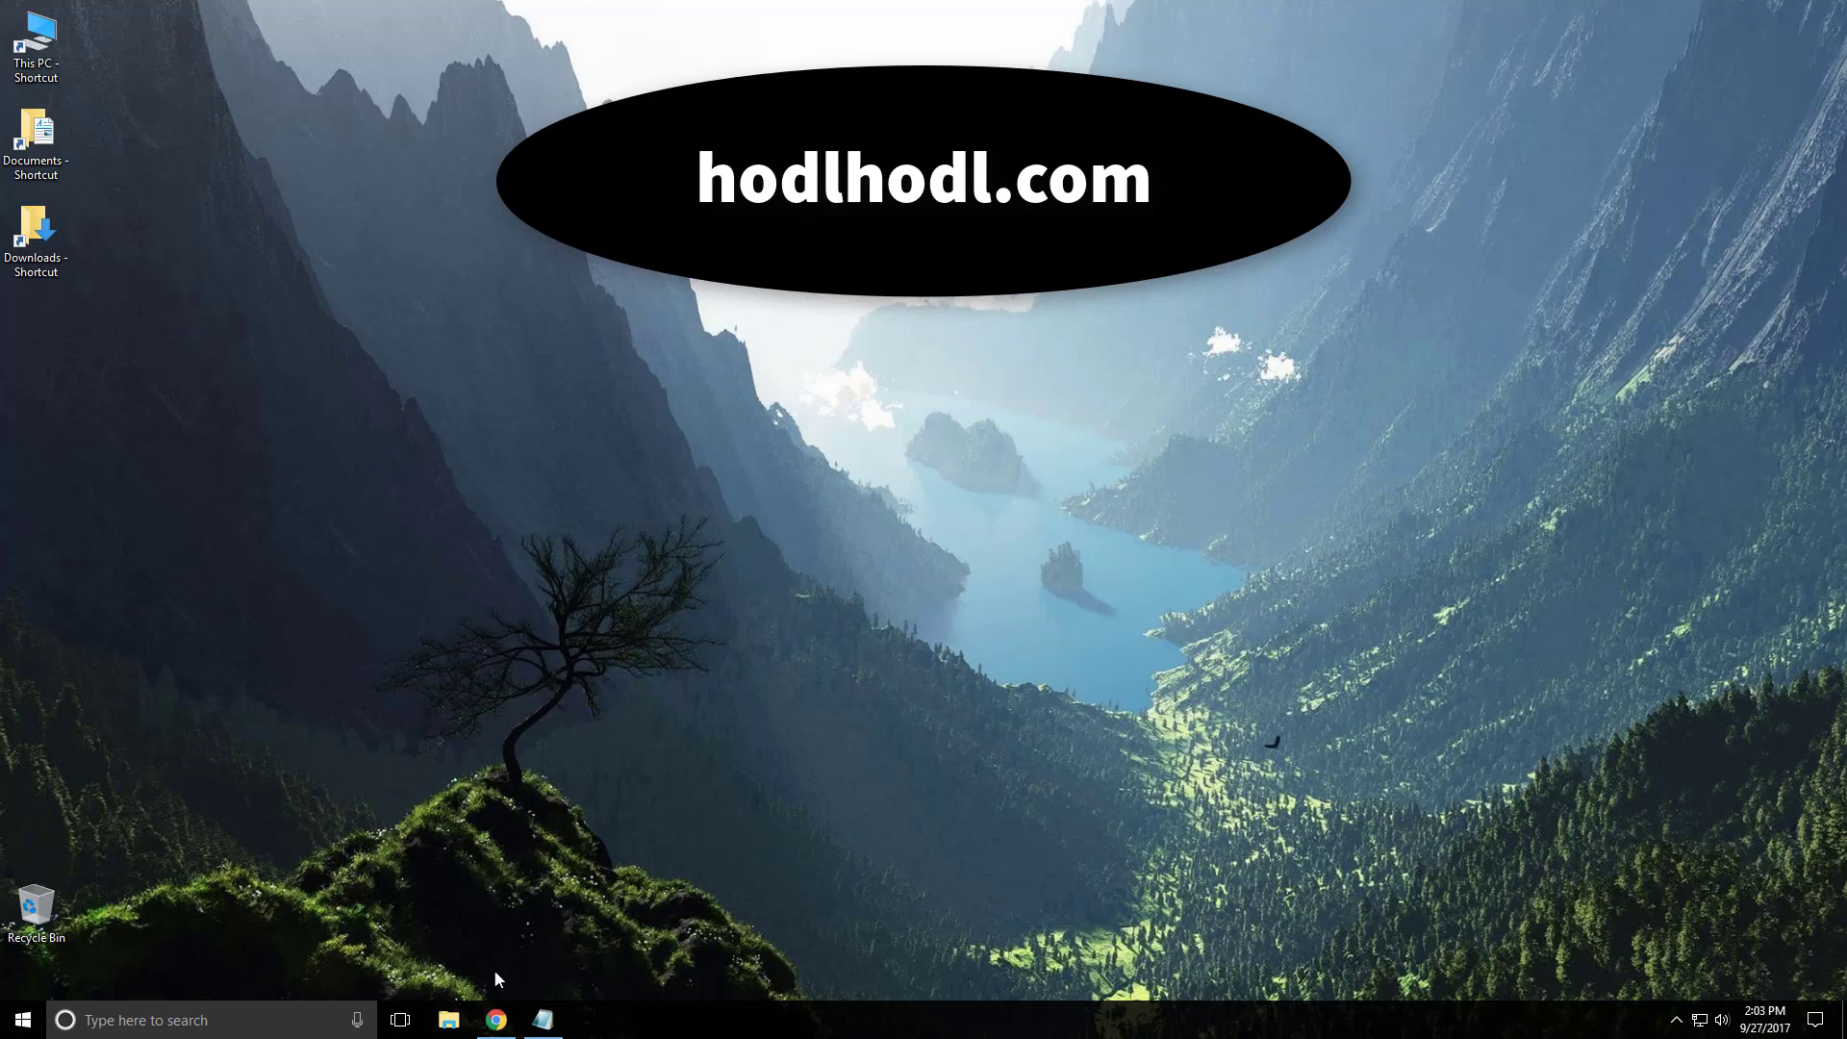
- Restore the minimized Chrome window showing the Google homepage
click(496, 1020)
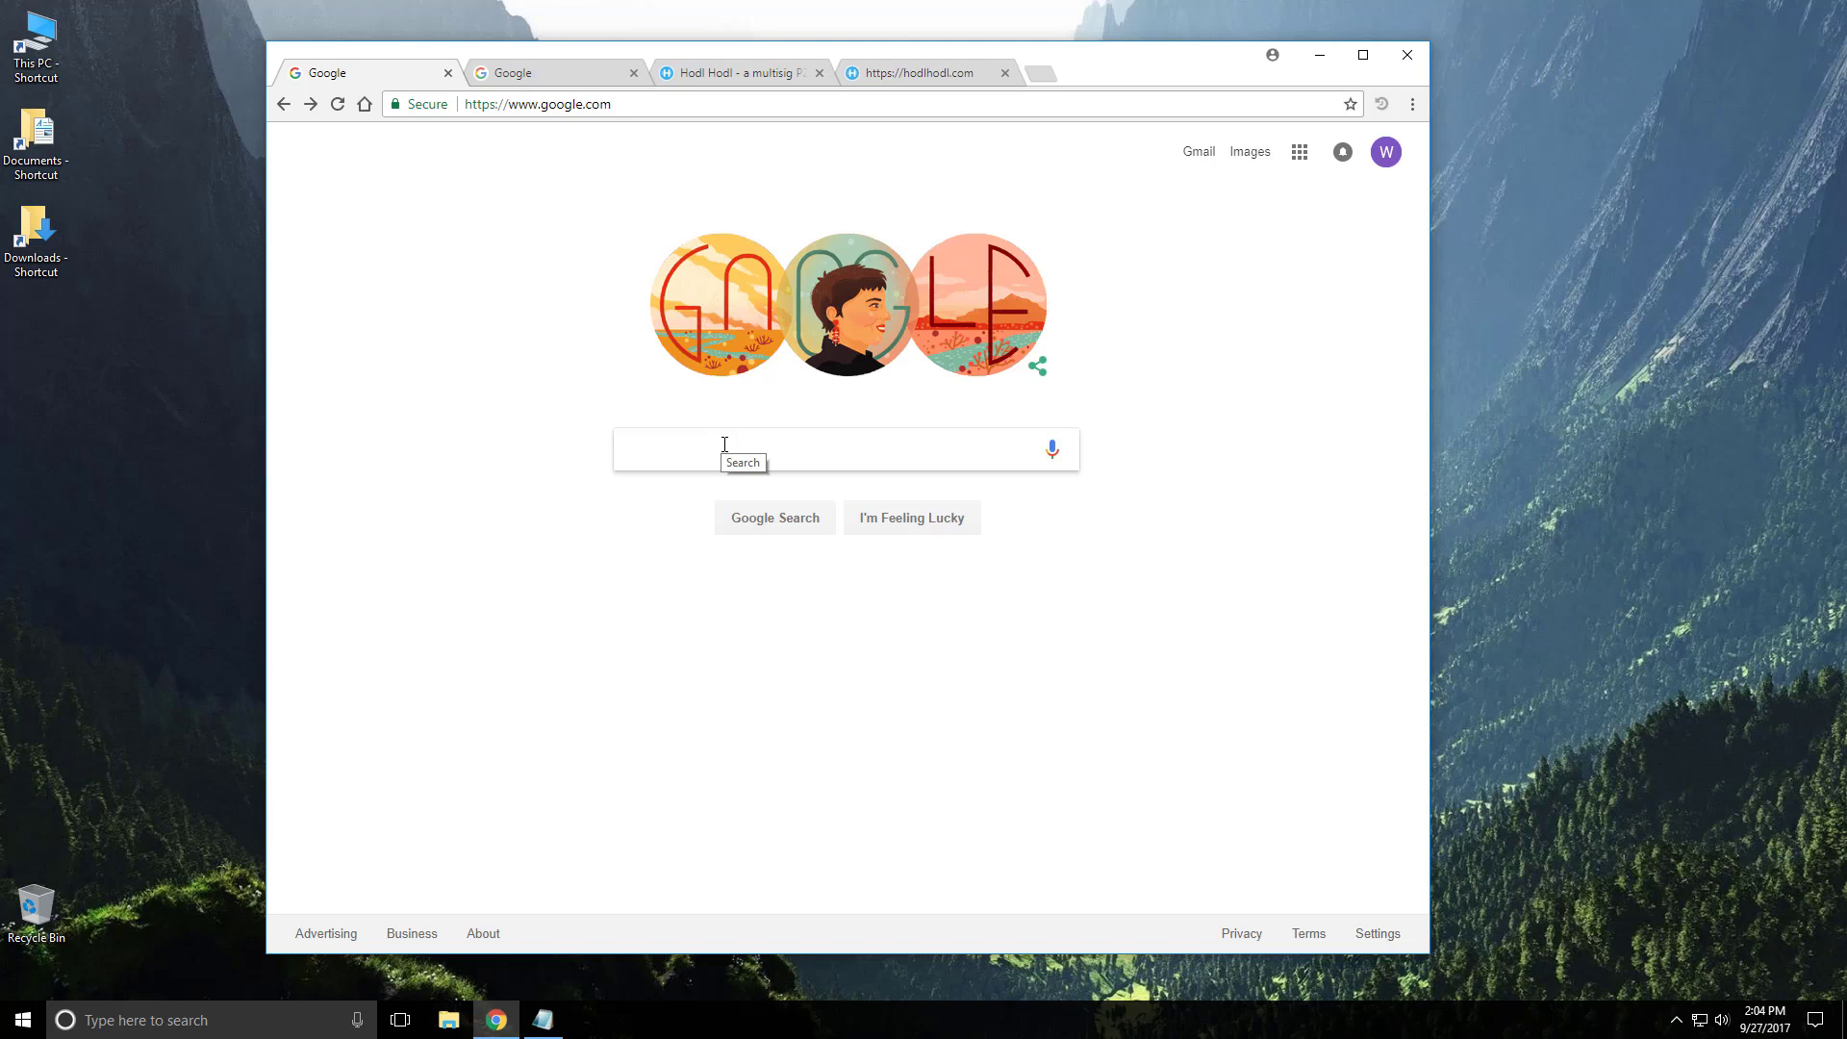
- Search Google for 'electrum wallet'
click(724, 443)
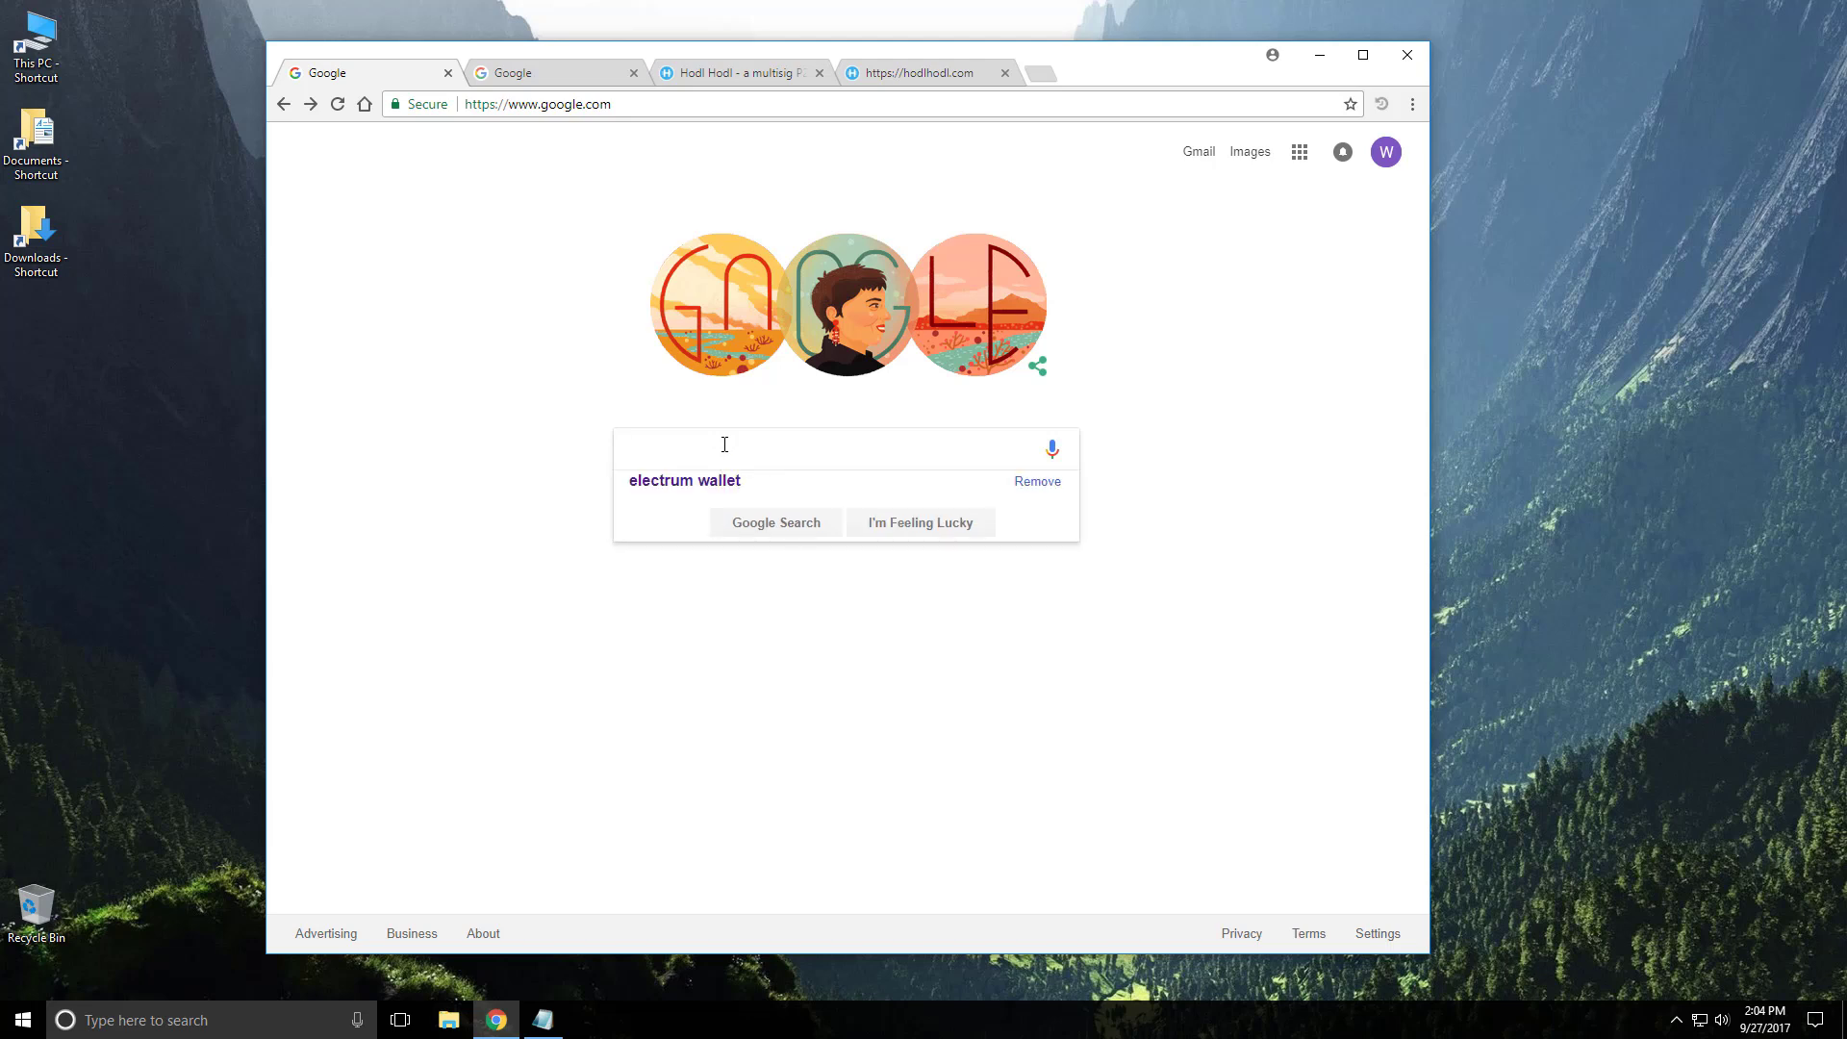
text(electrum wallet)
key(Return)
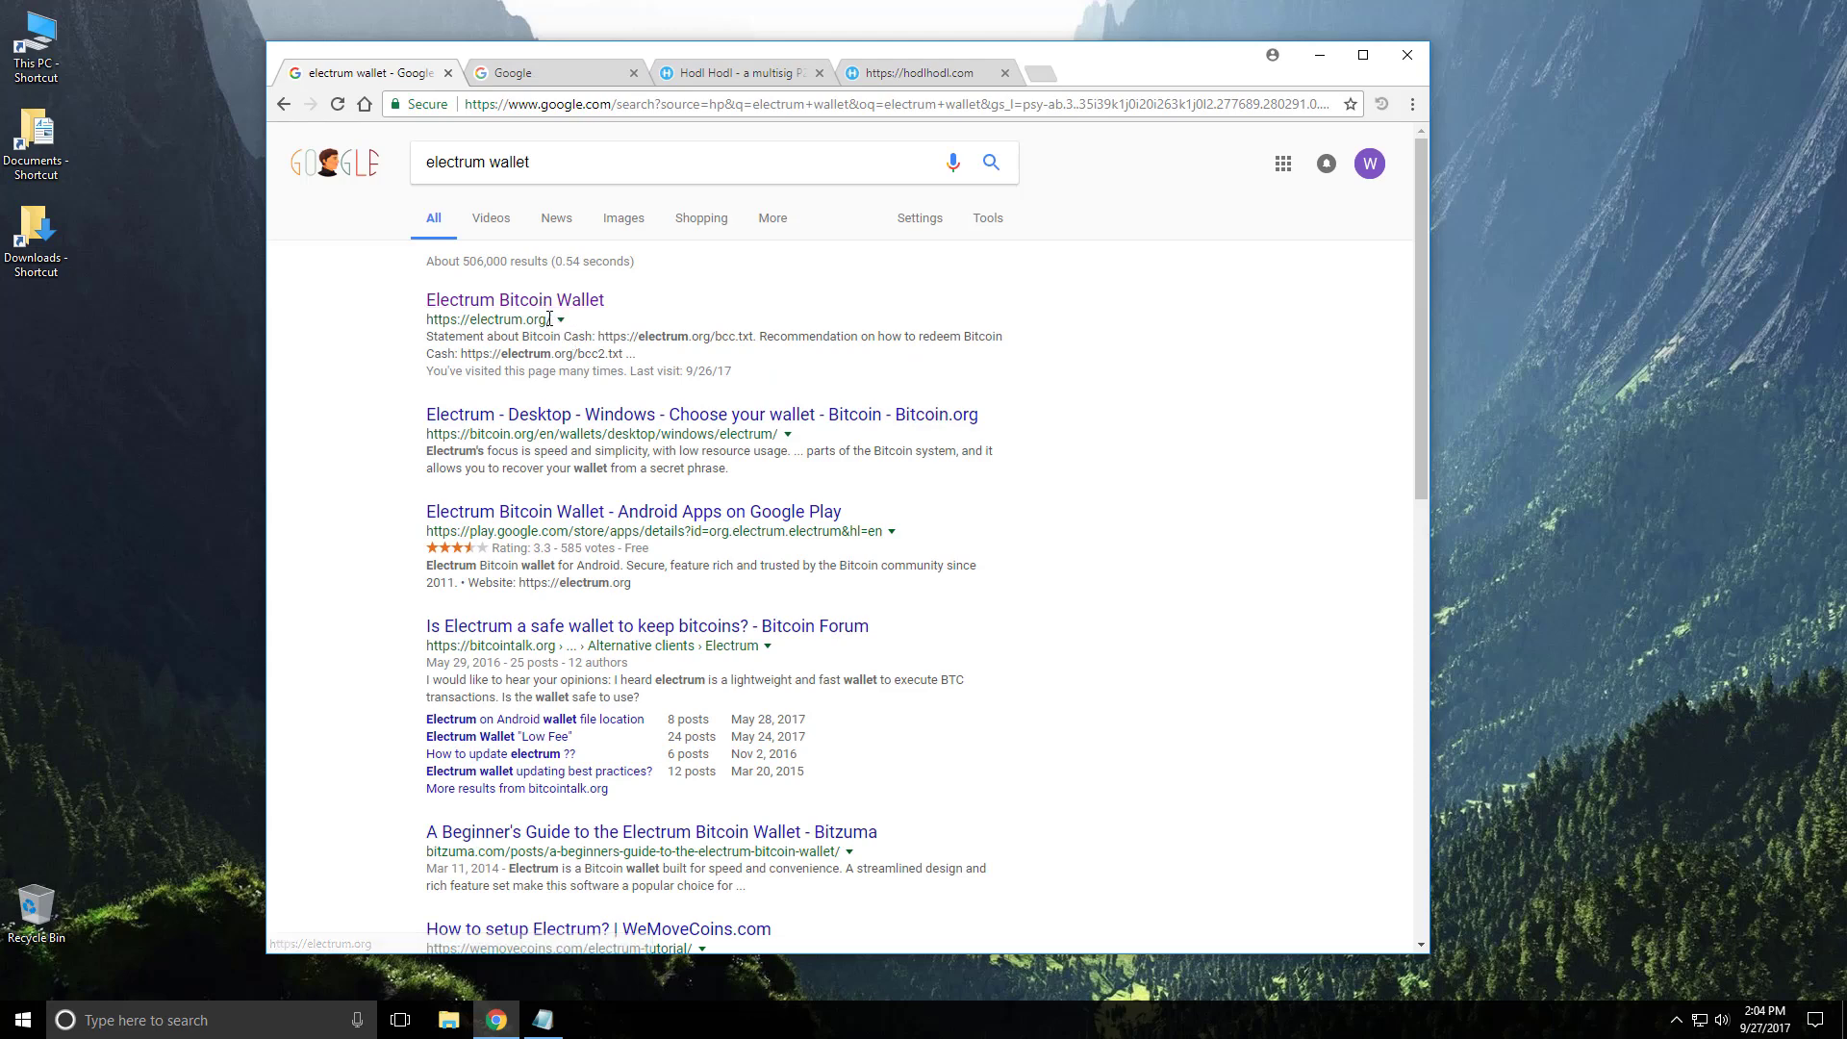
drag(550, 320, 469, 320)
- Open electrum.org's Download page and start downloading the Electrum 2.9.3 Windows installer
click(488, 306)
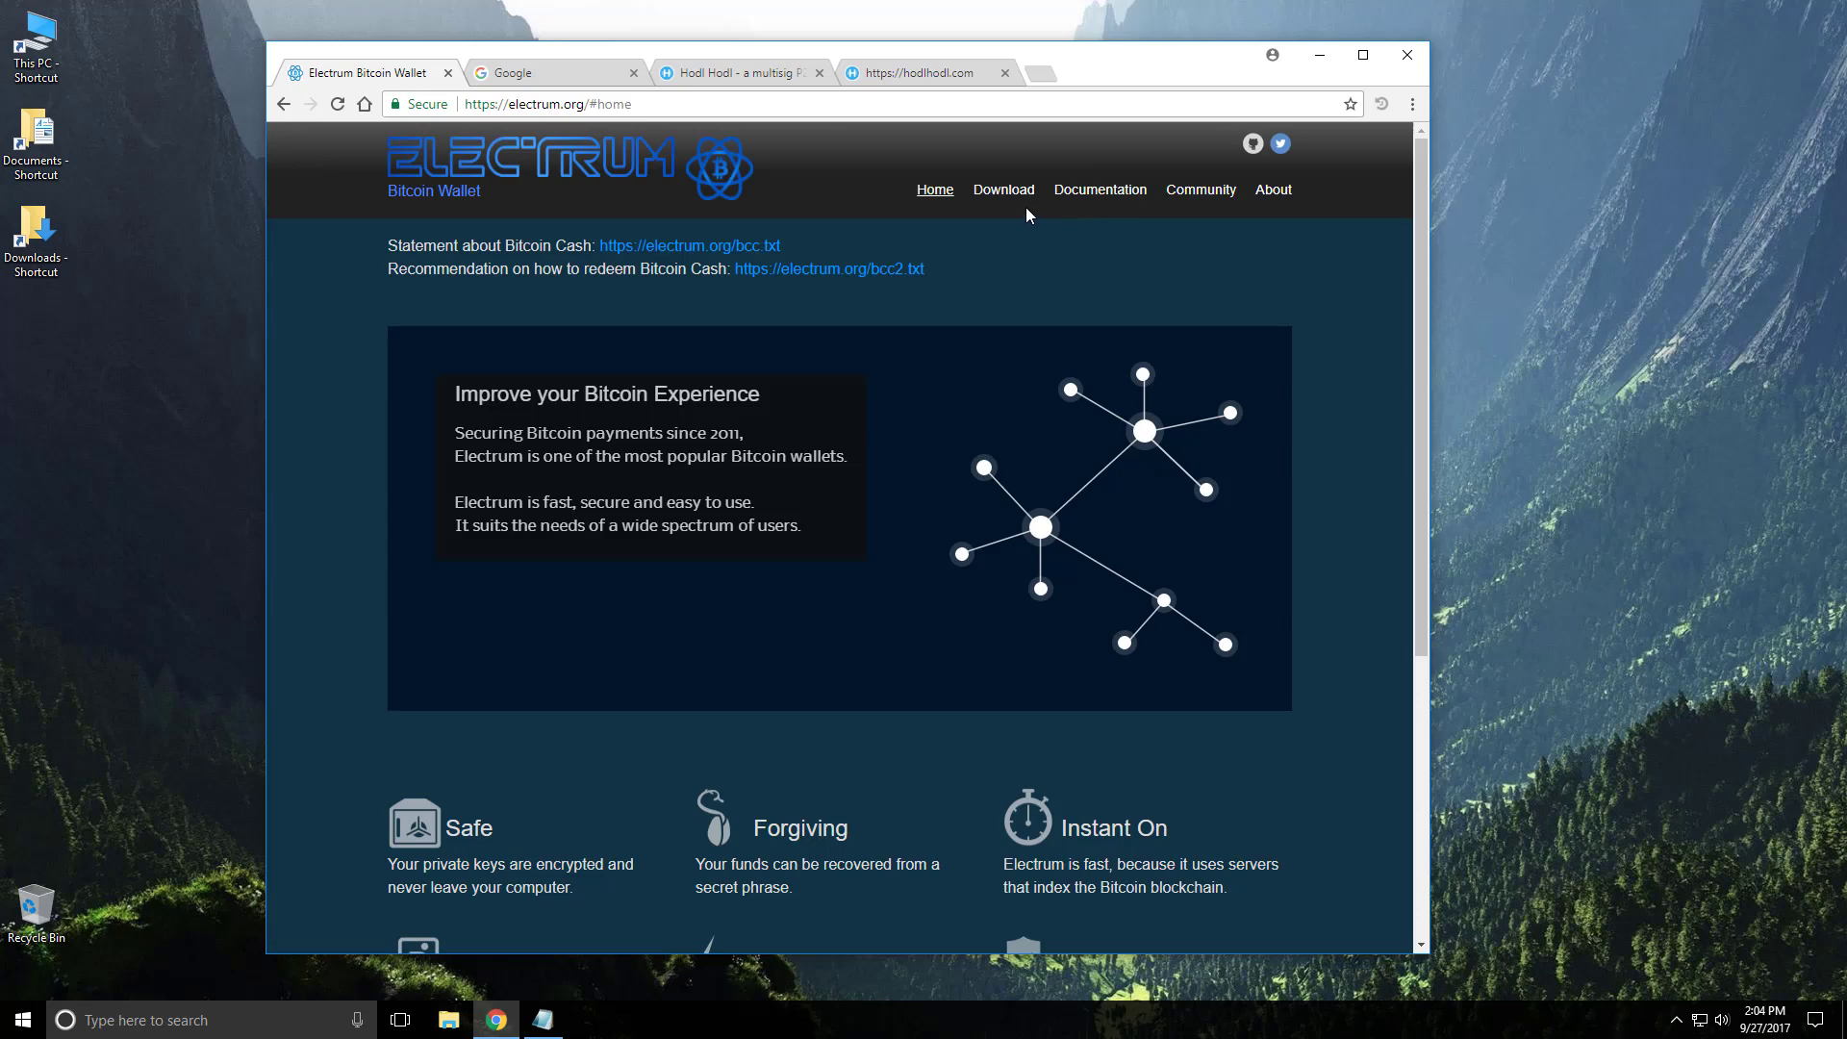
click(1005, 191)
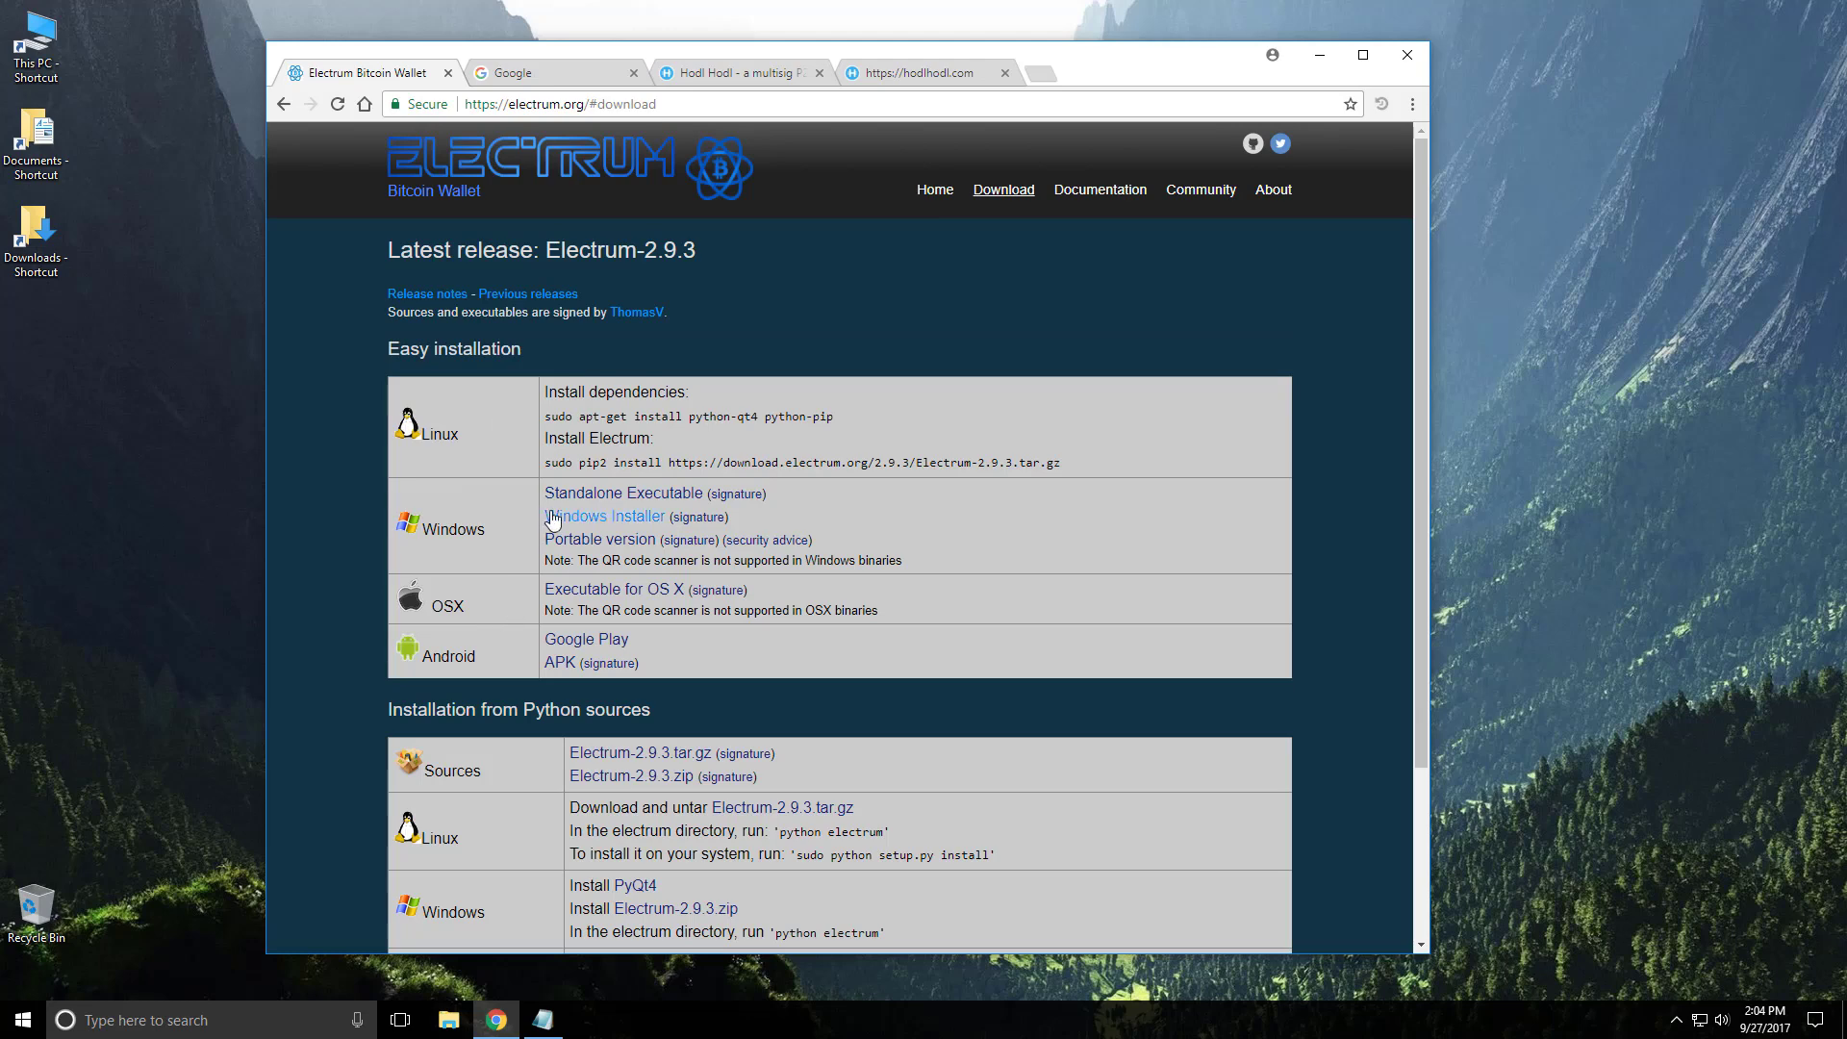
click(558, 519)
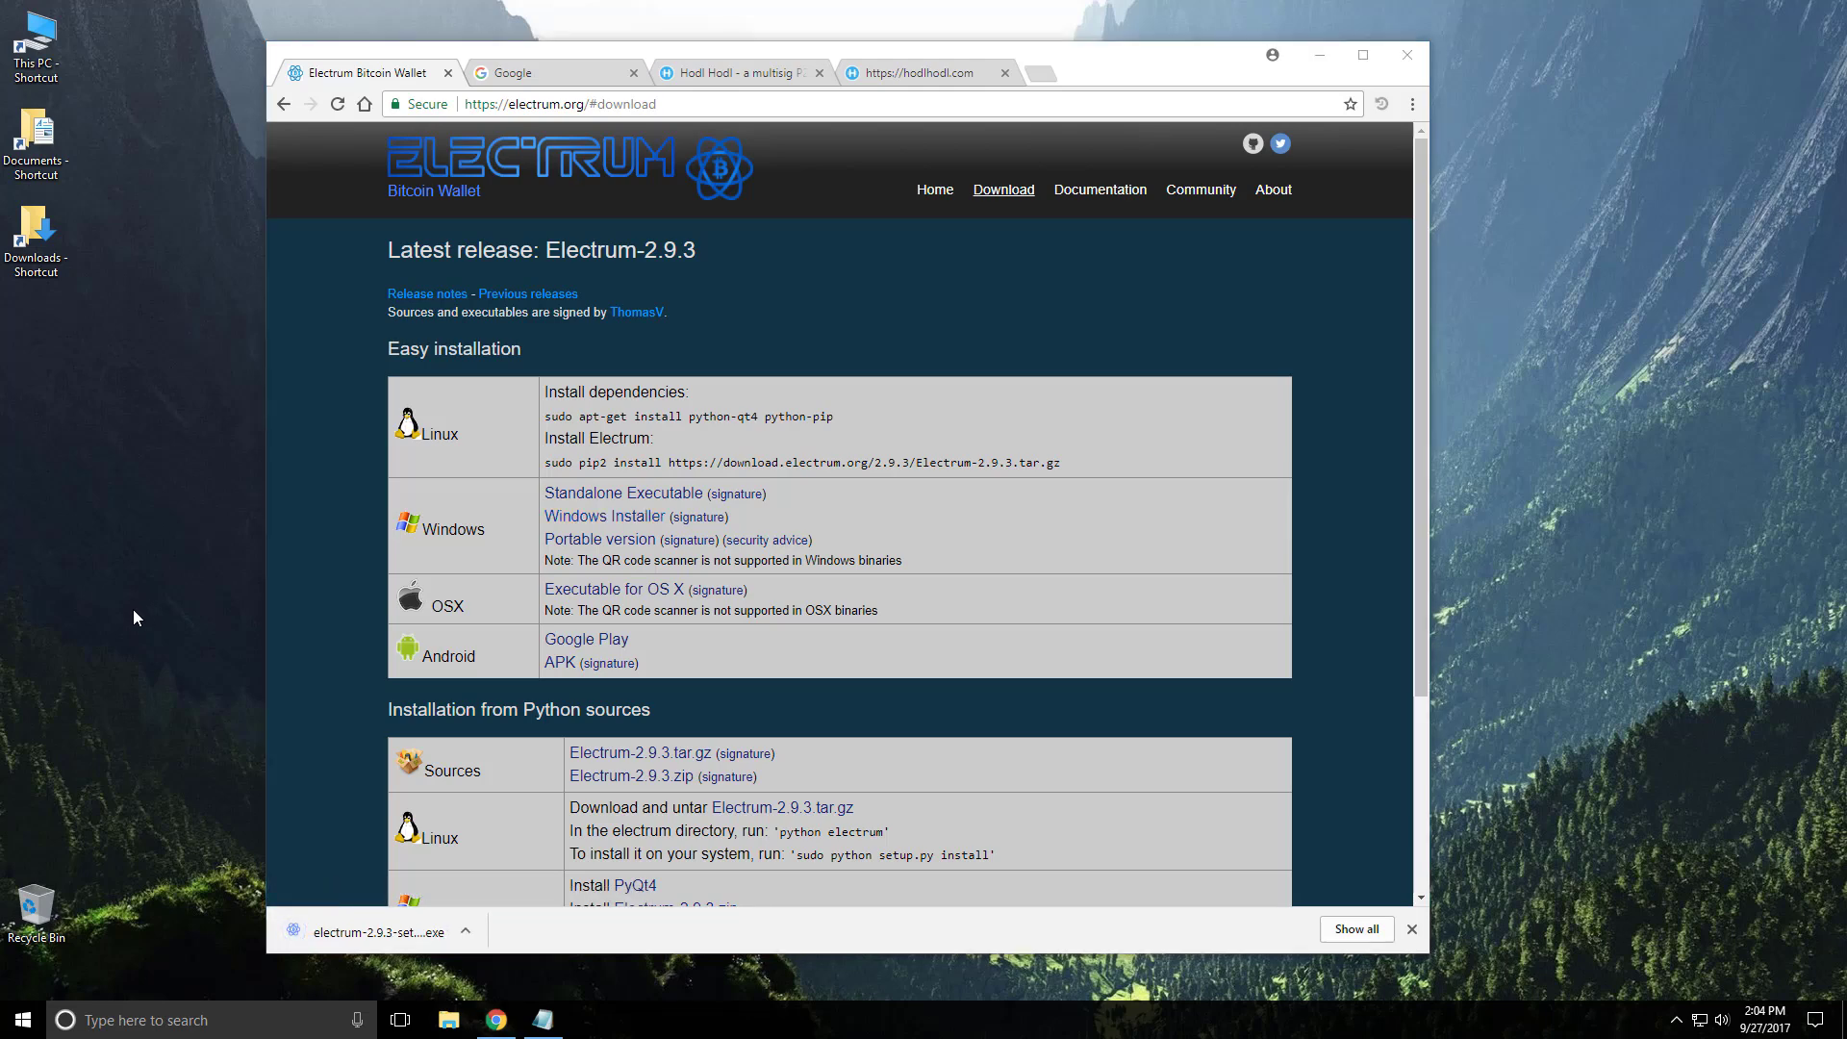
- Run the downloaded installer into C:\Program Files (x86)\Electrum and close it when finished
click(345, 930)
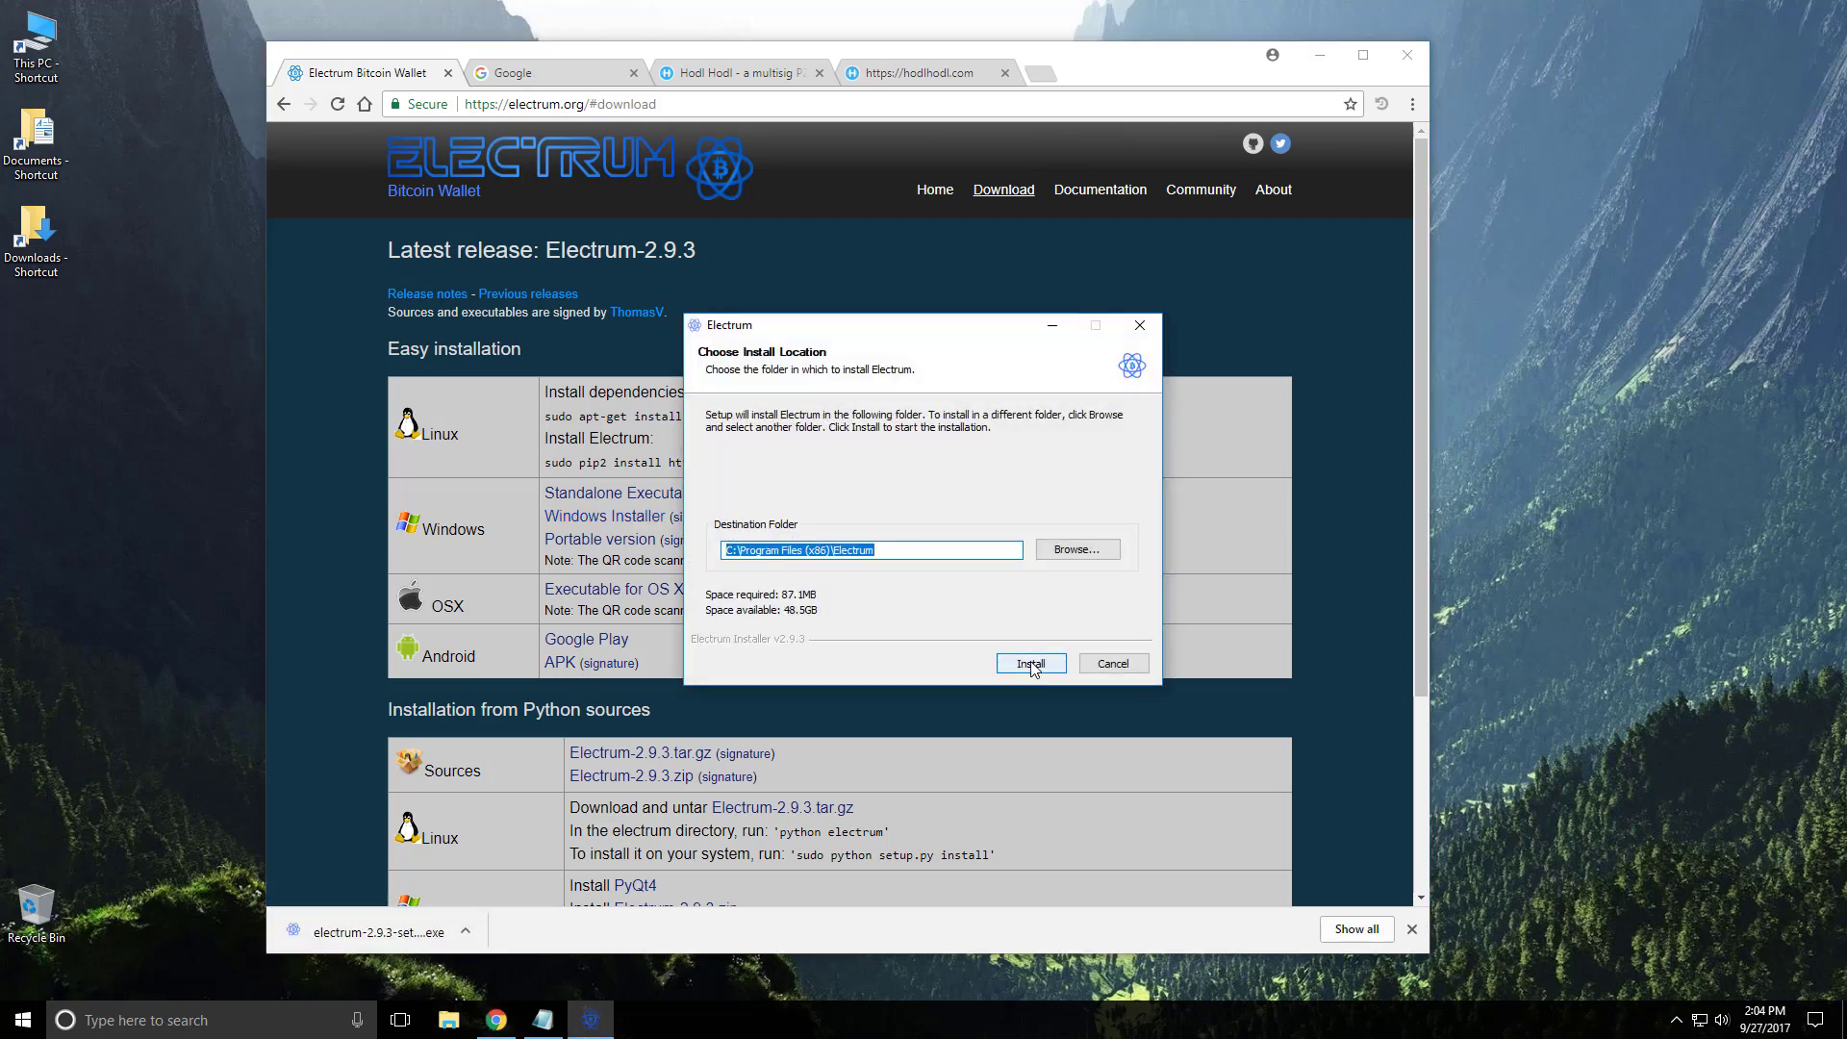
click(1030, 662)
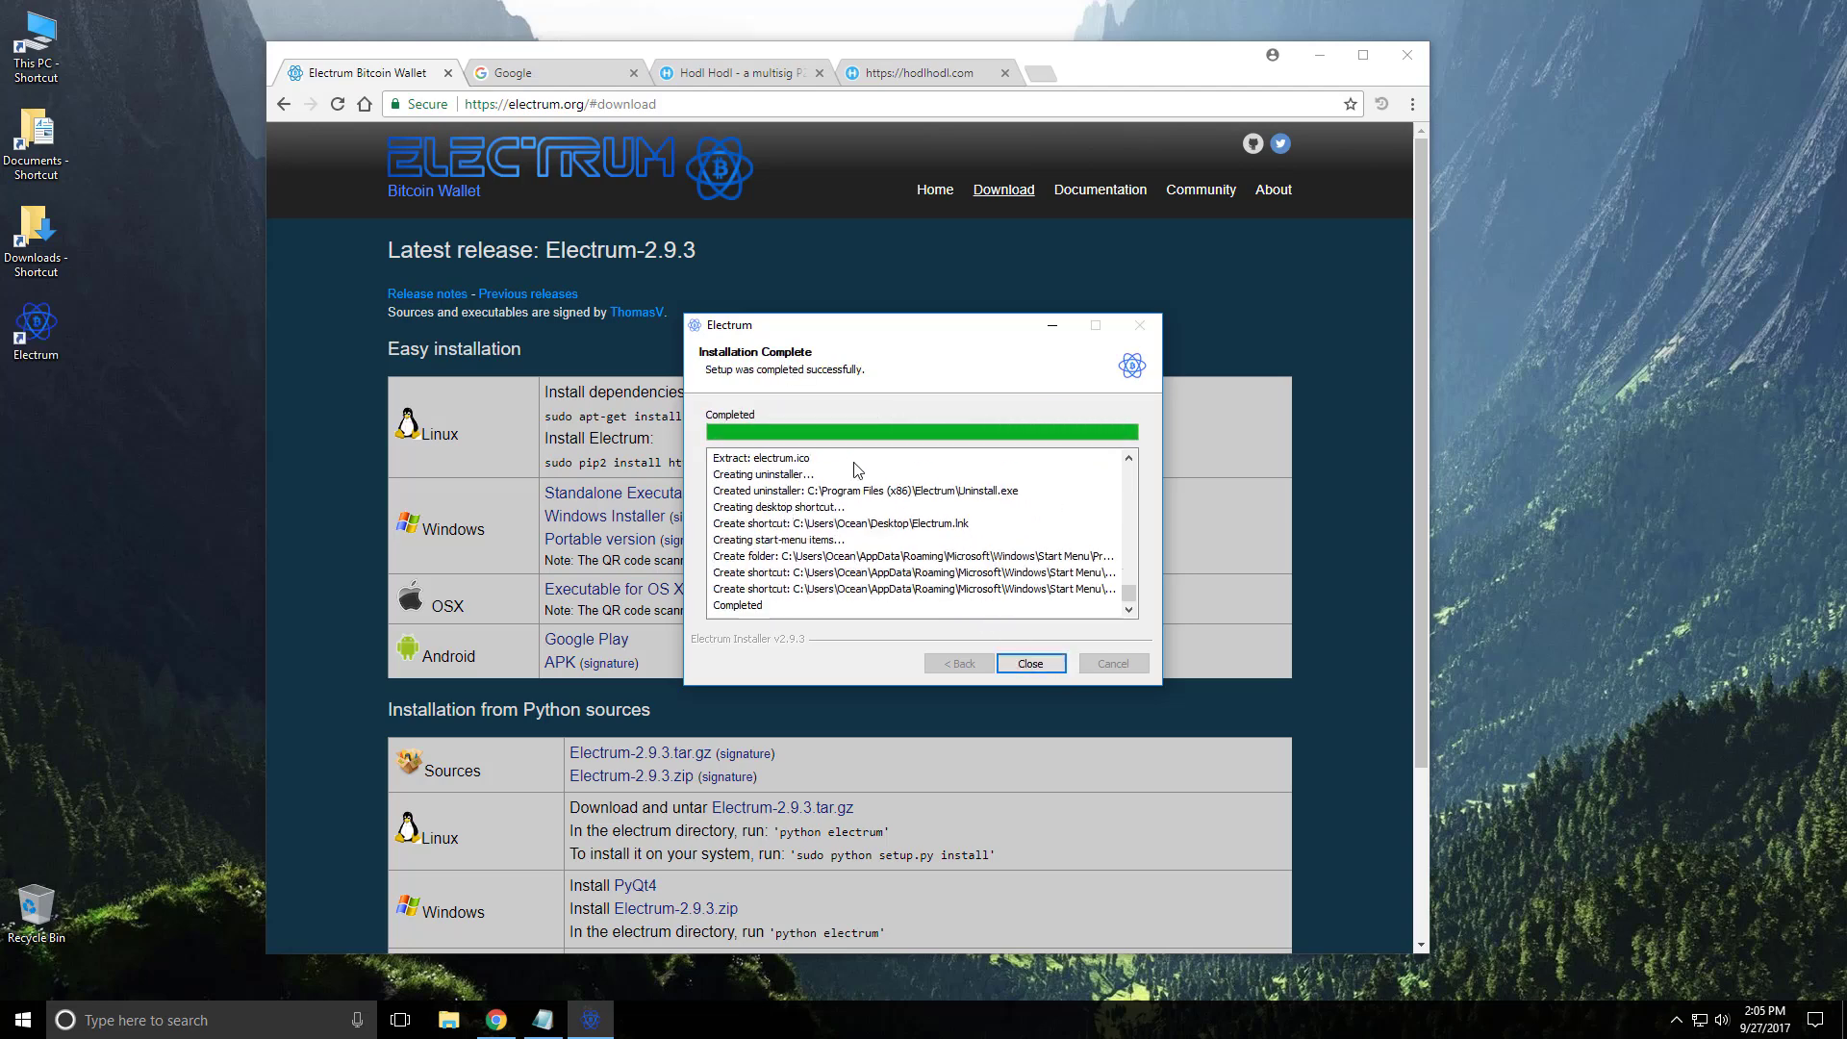
click(1022, 664)
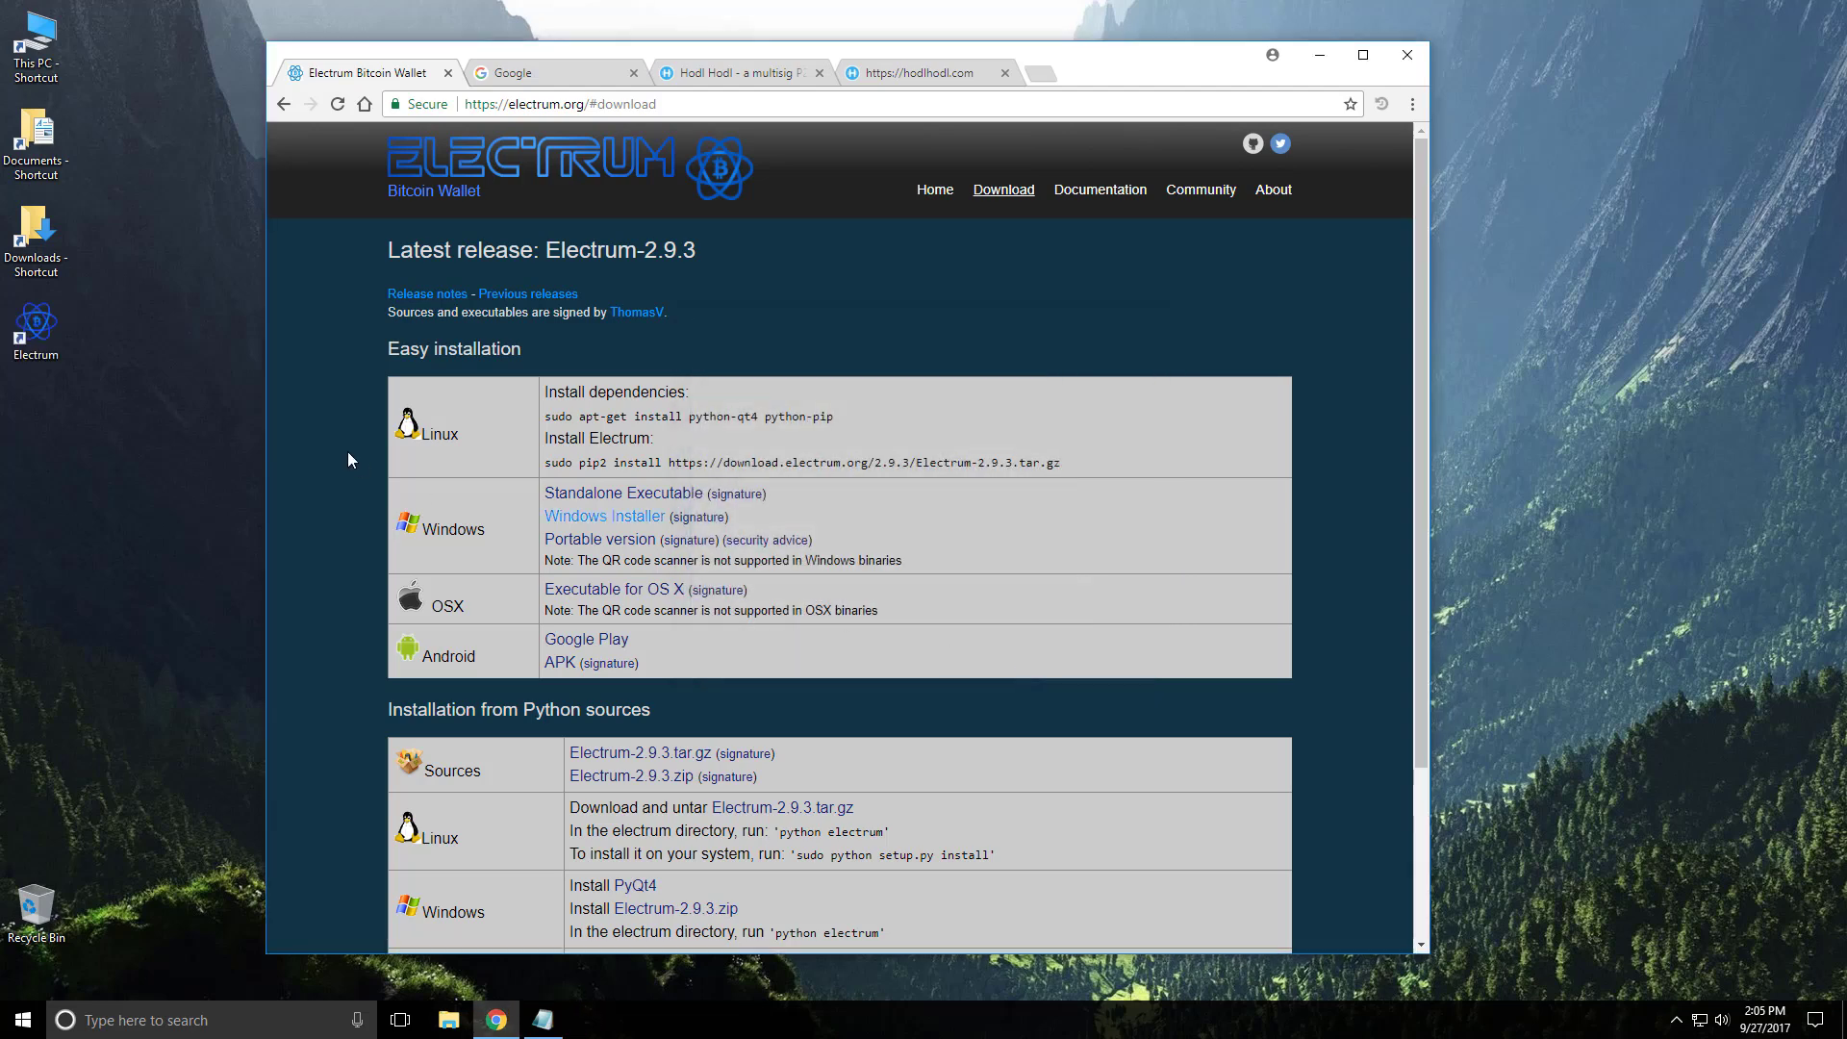
click(45, 334)
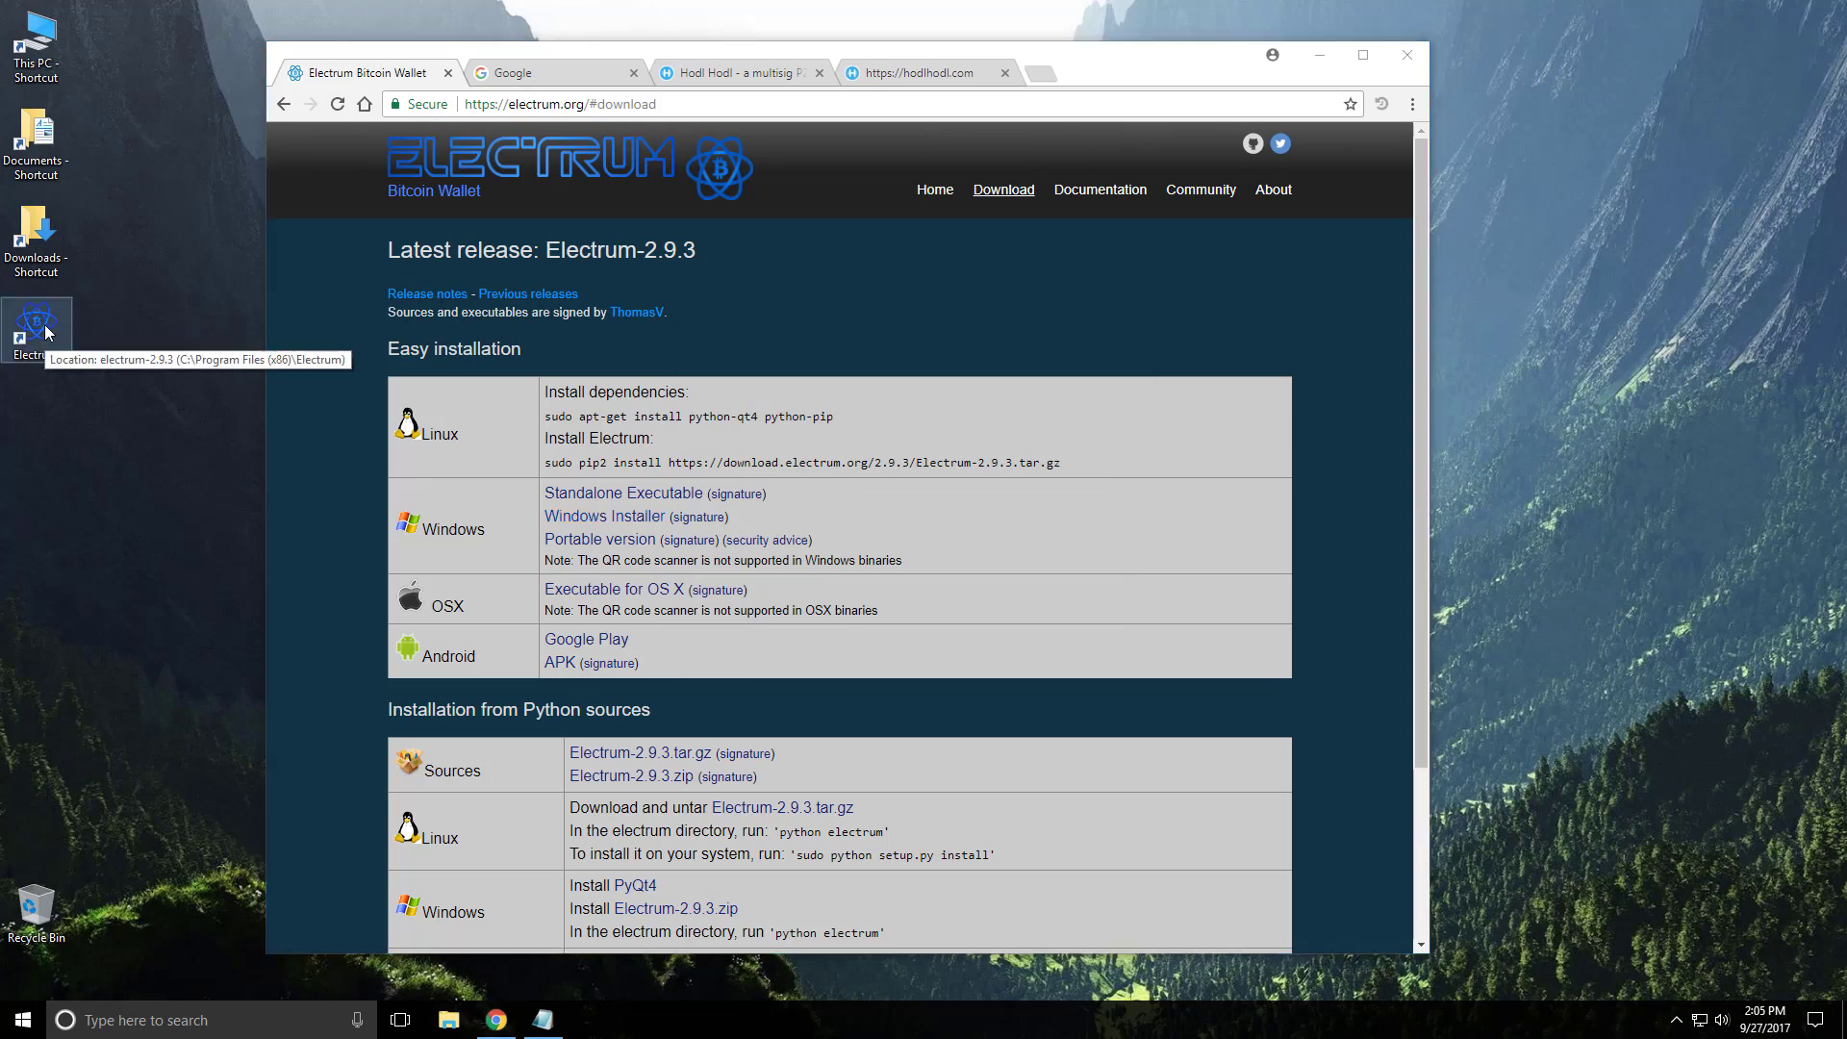
- Launch Electrum, keep Auto connect and the name default_wallet, and choose Standard wallet
double_click(46, 333)
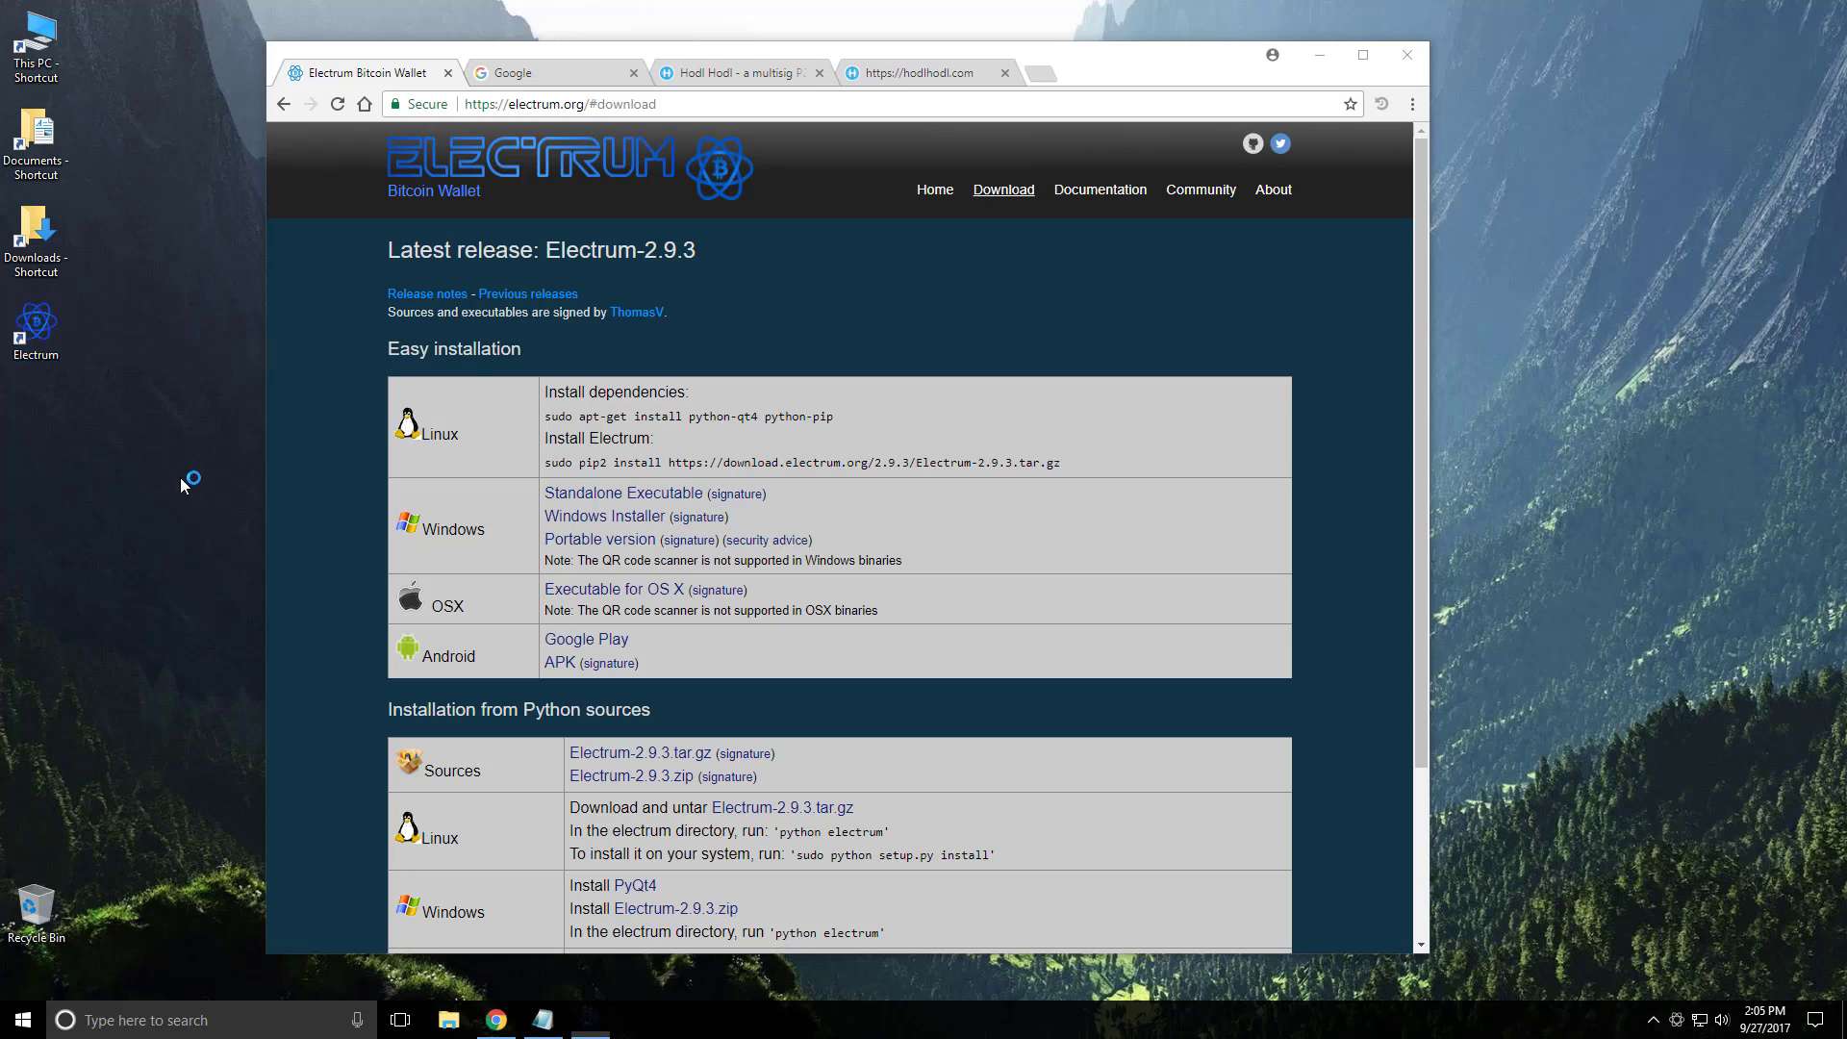
click(1320, 55)
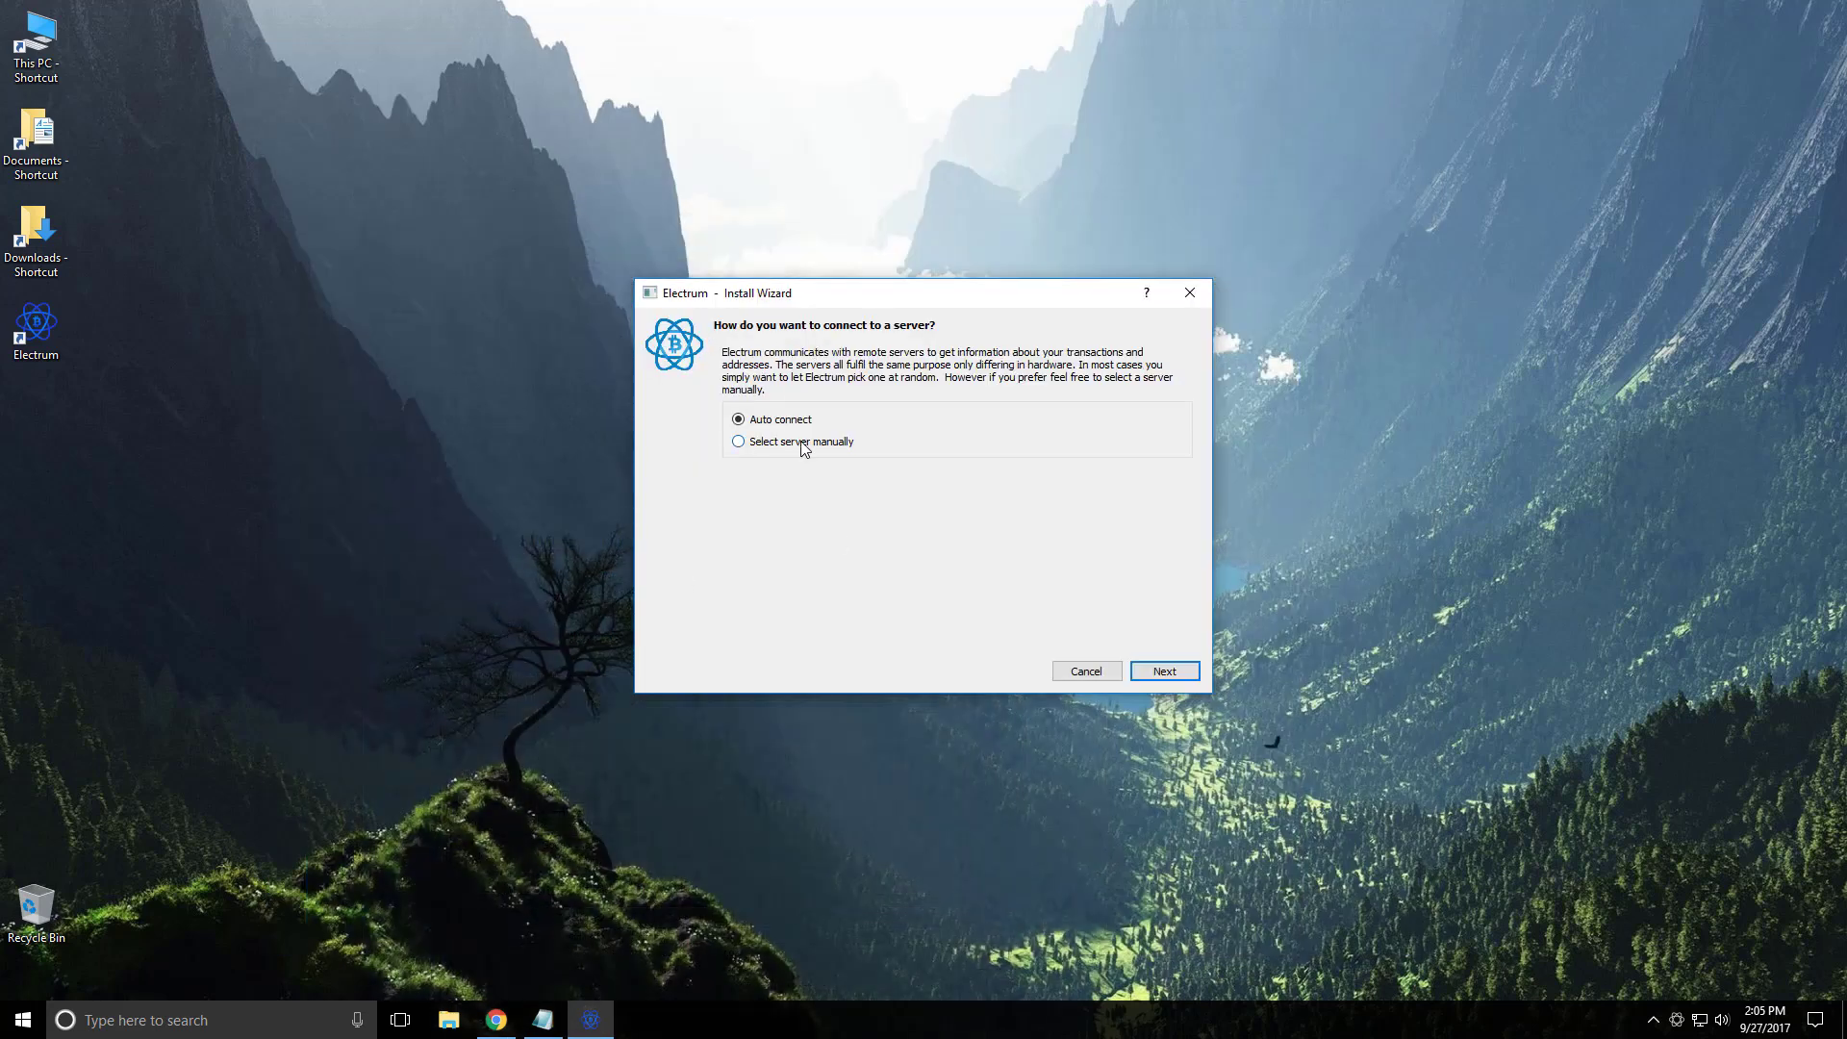
click(1180, 672)
click(829, 357)
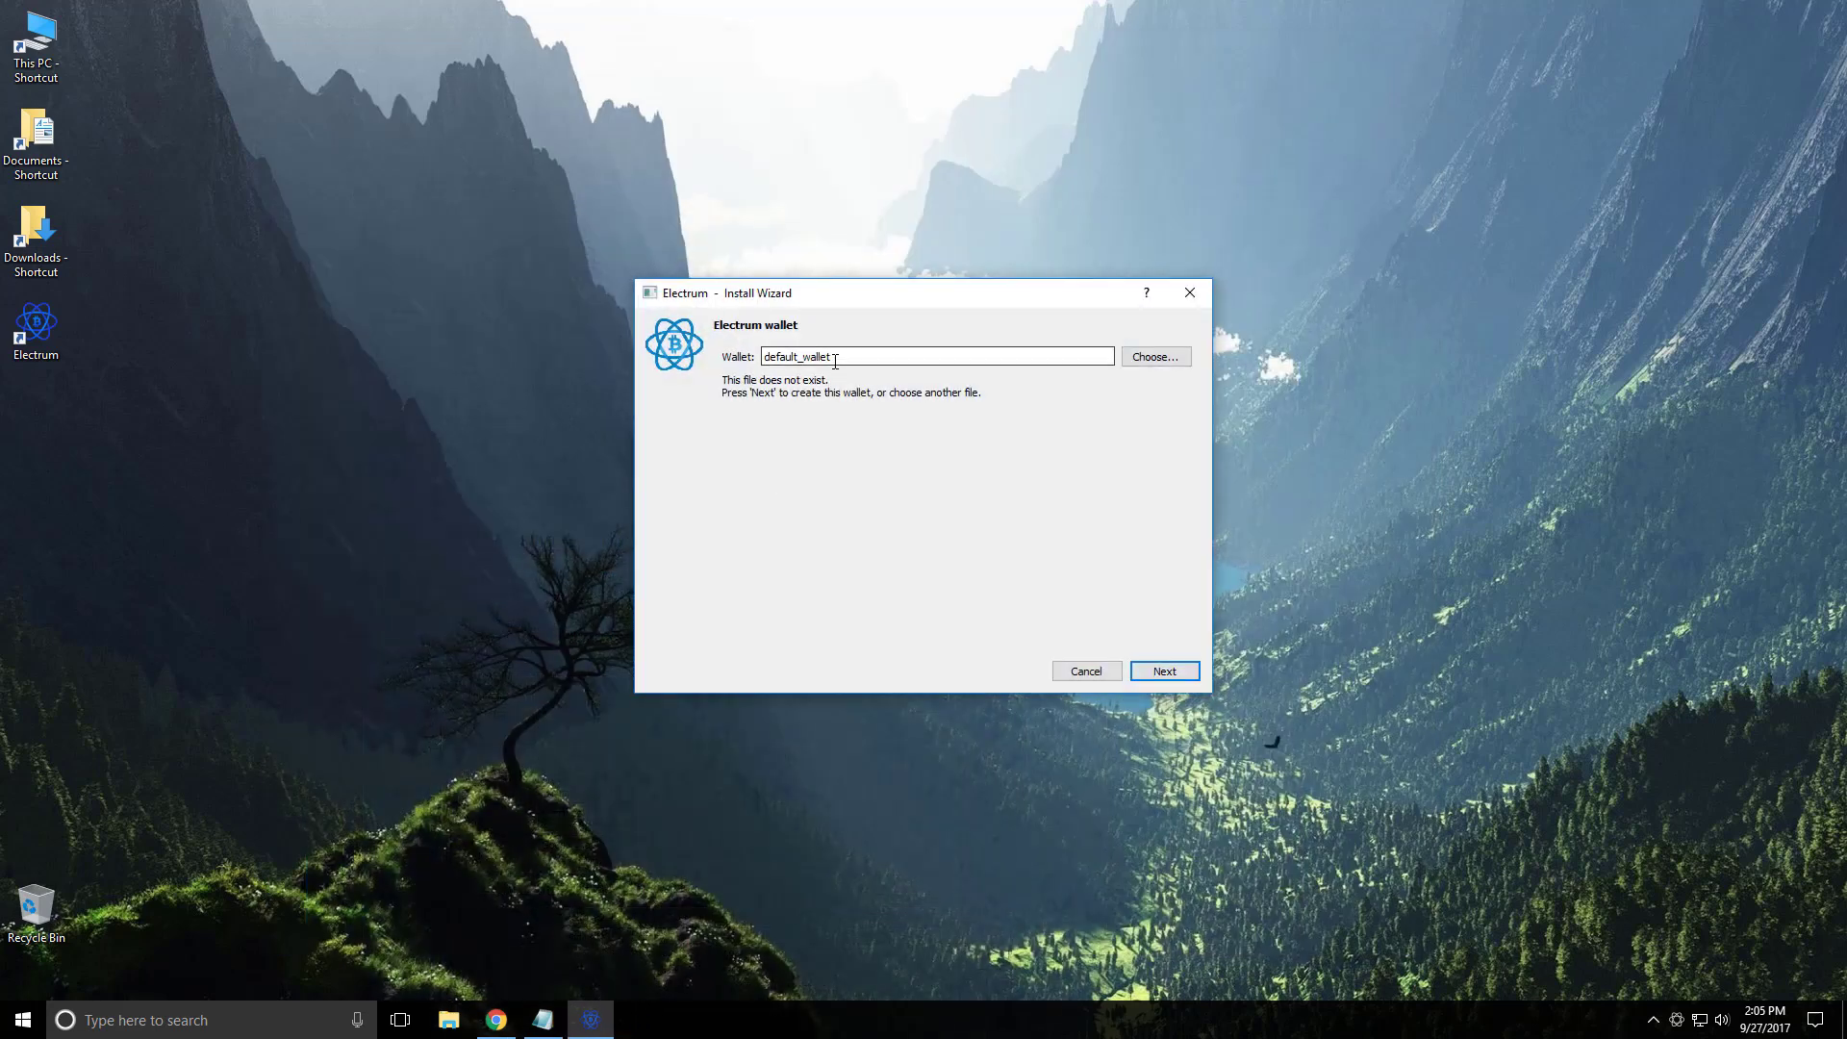
click(1162, 672)
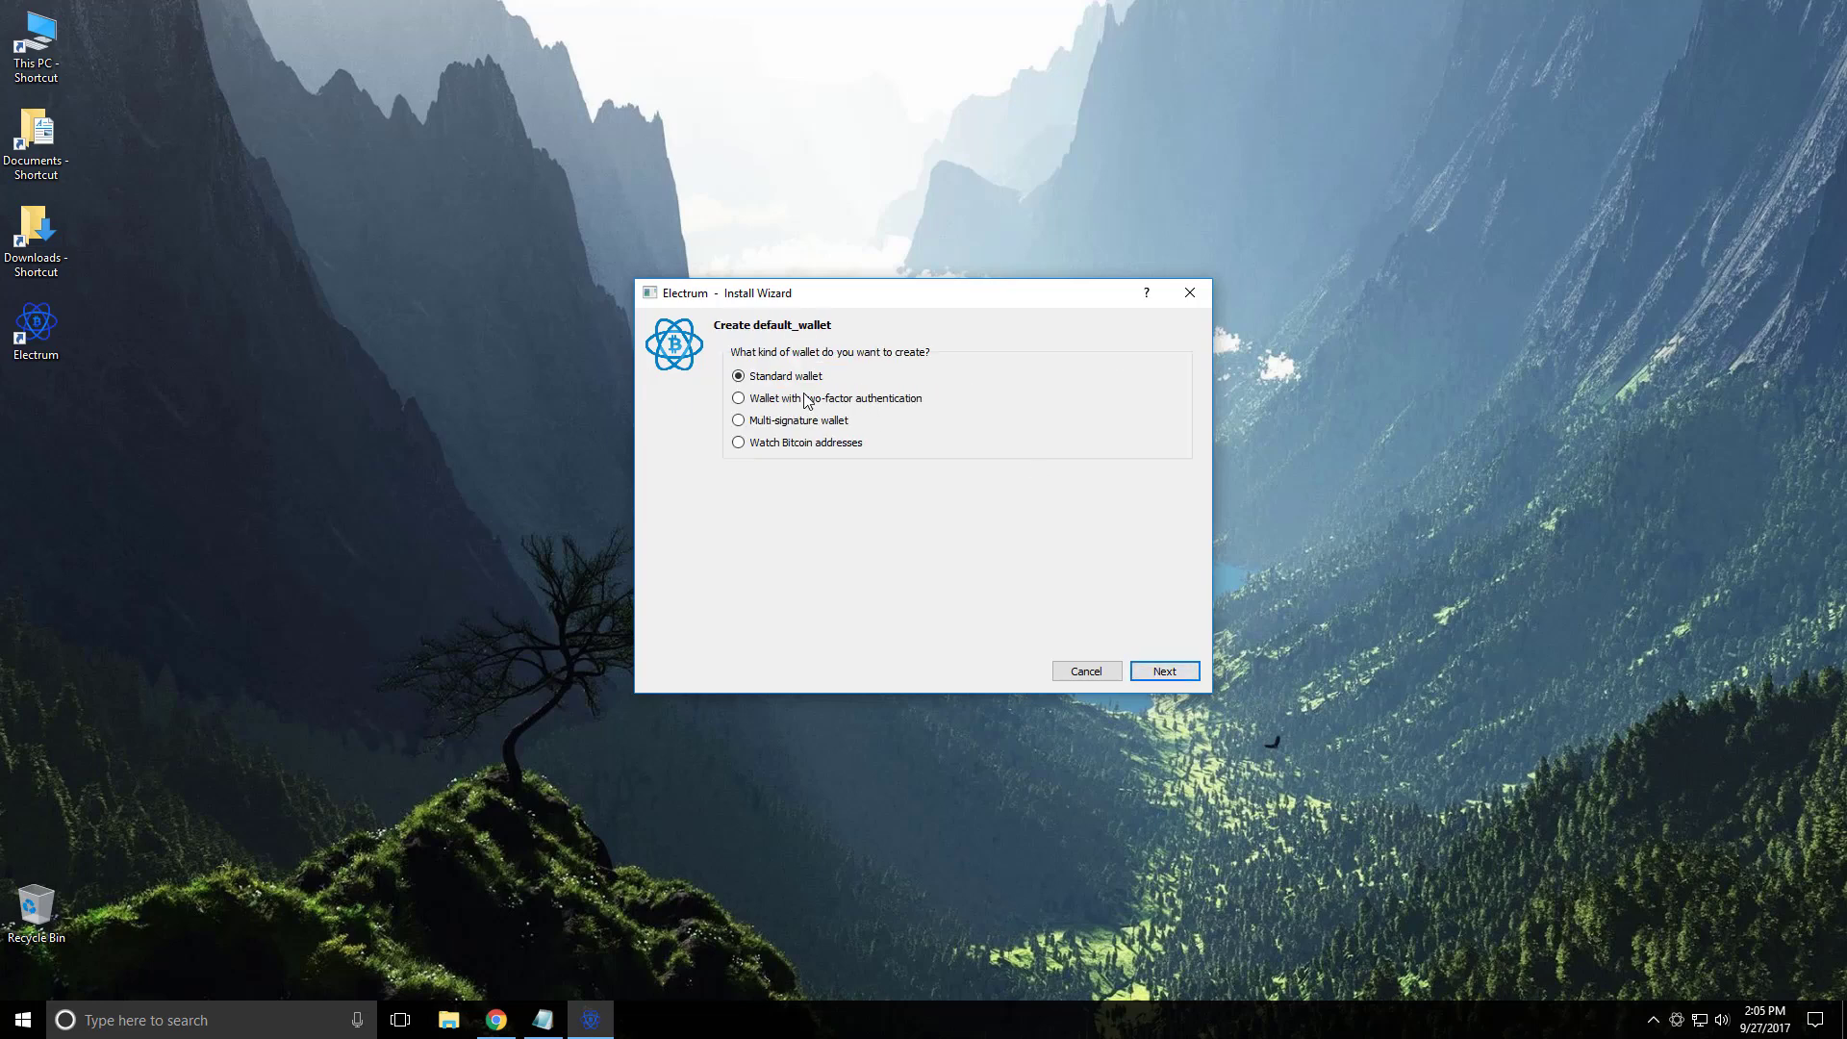
click(1138, 674)
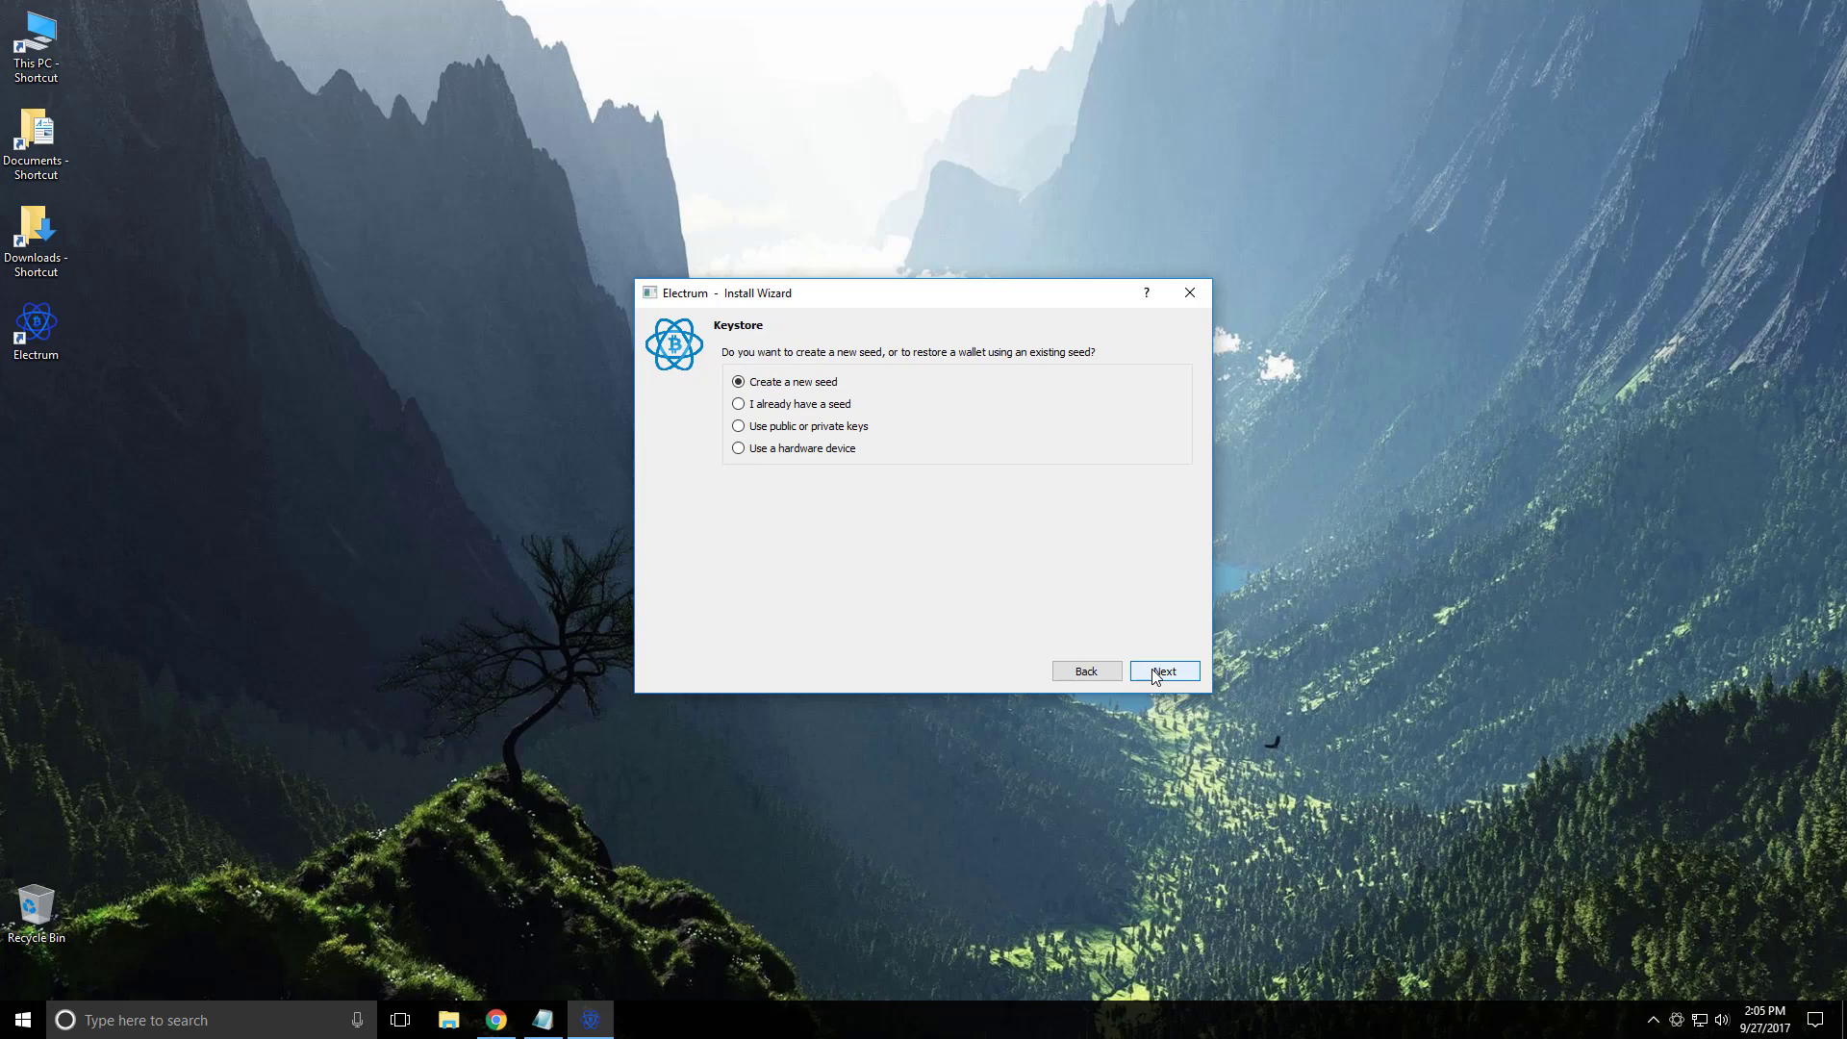
click(817, 408)
click(1166, 668)
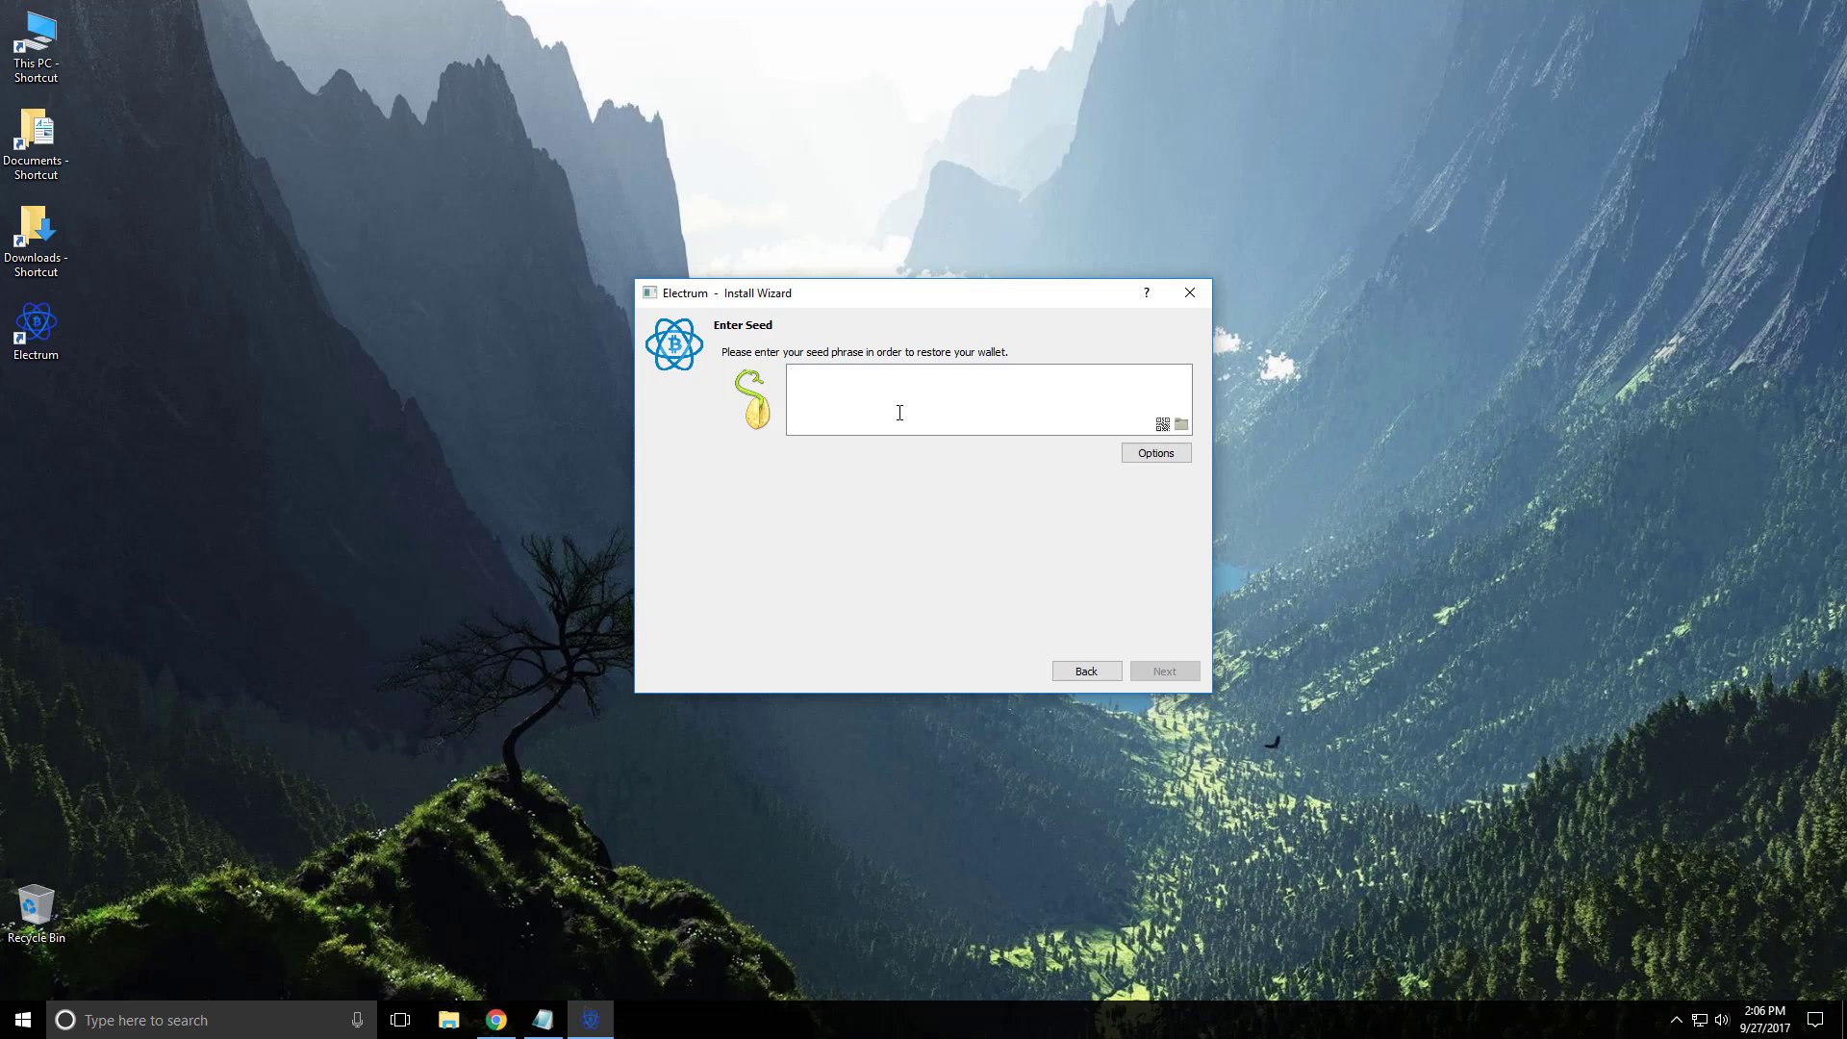
click(1084, 676)
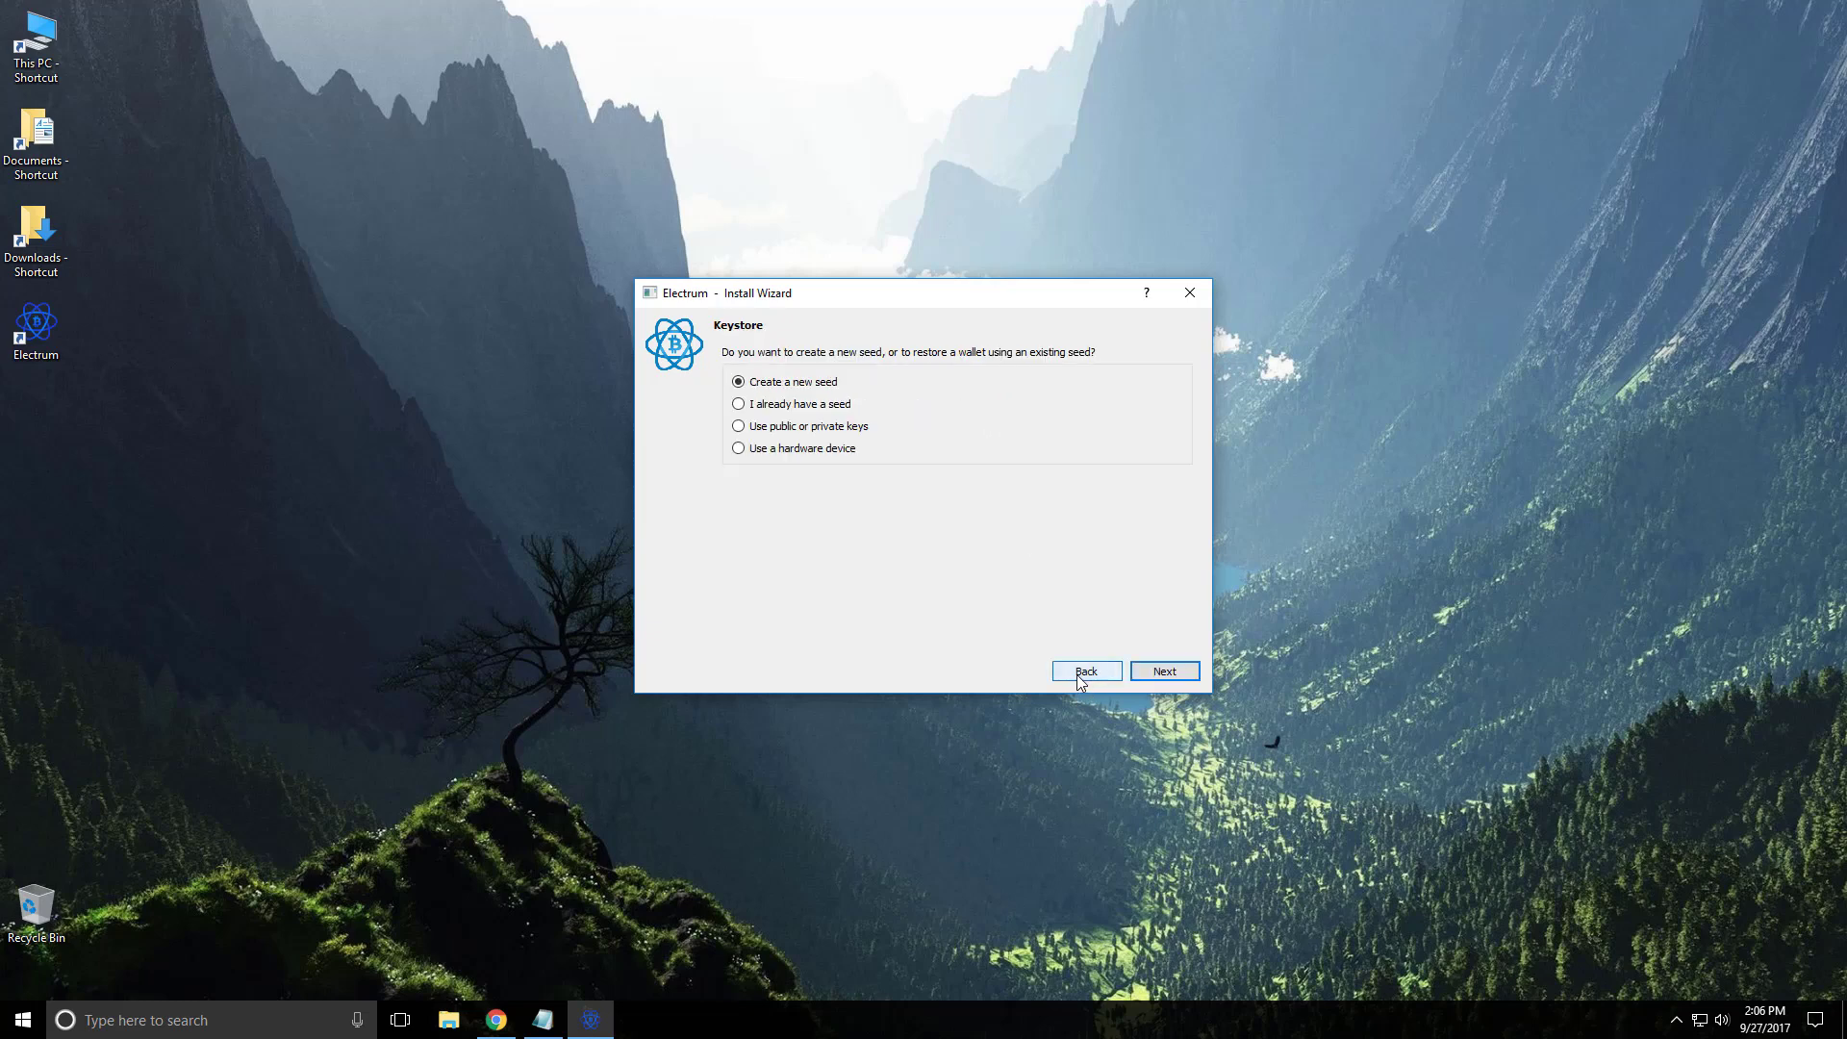
- Generate a new 12-word seed and select the entire seed phrase
click(1160, 671)
drag(1139, 360, 779, 357)
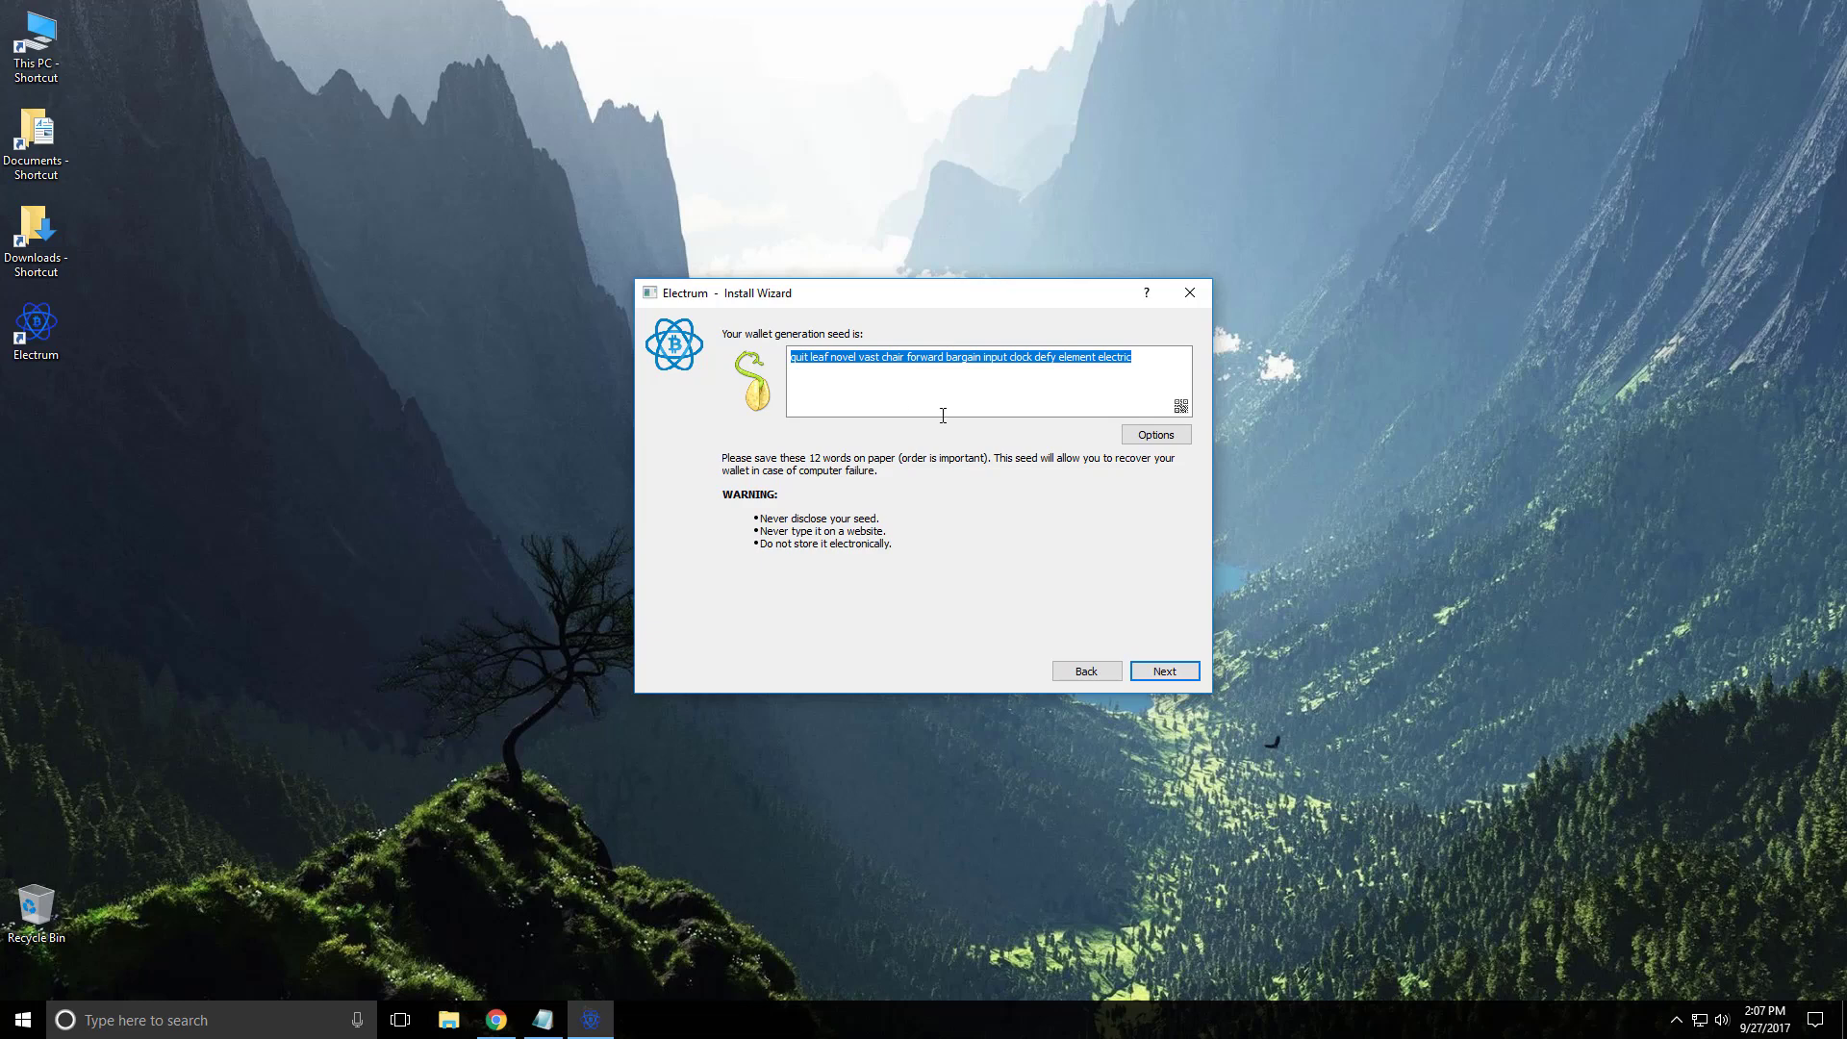
click(949, 357)
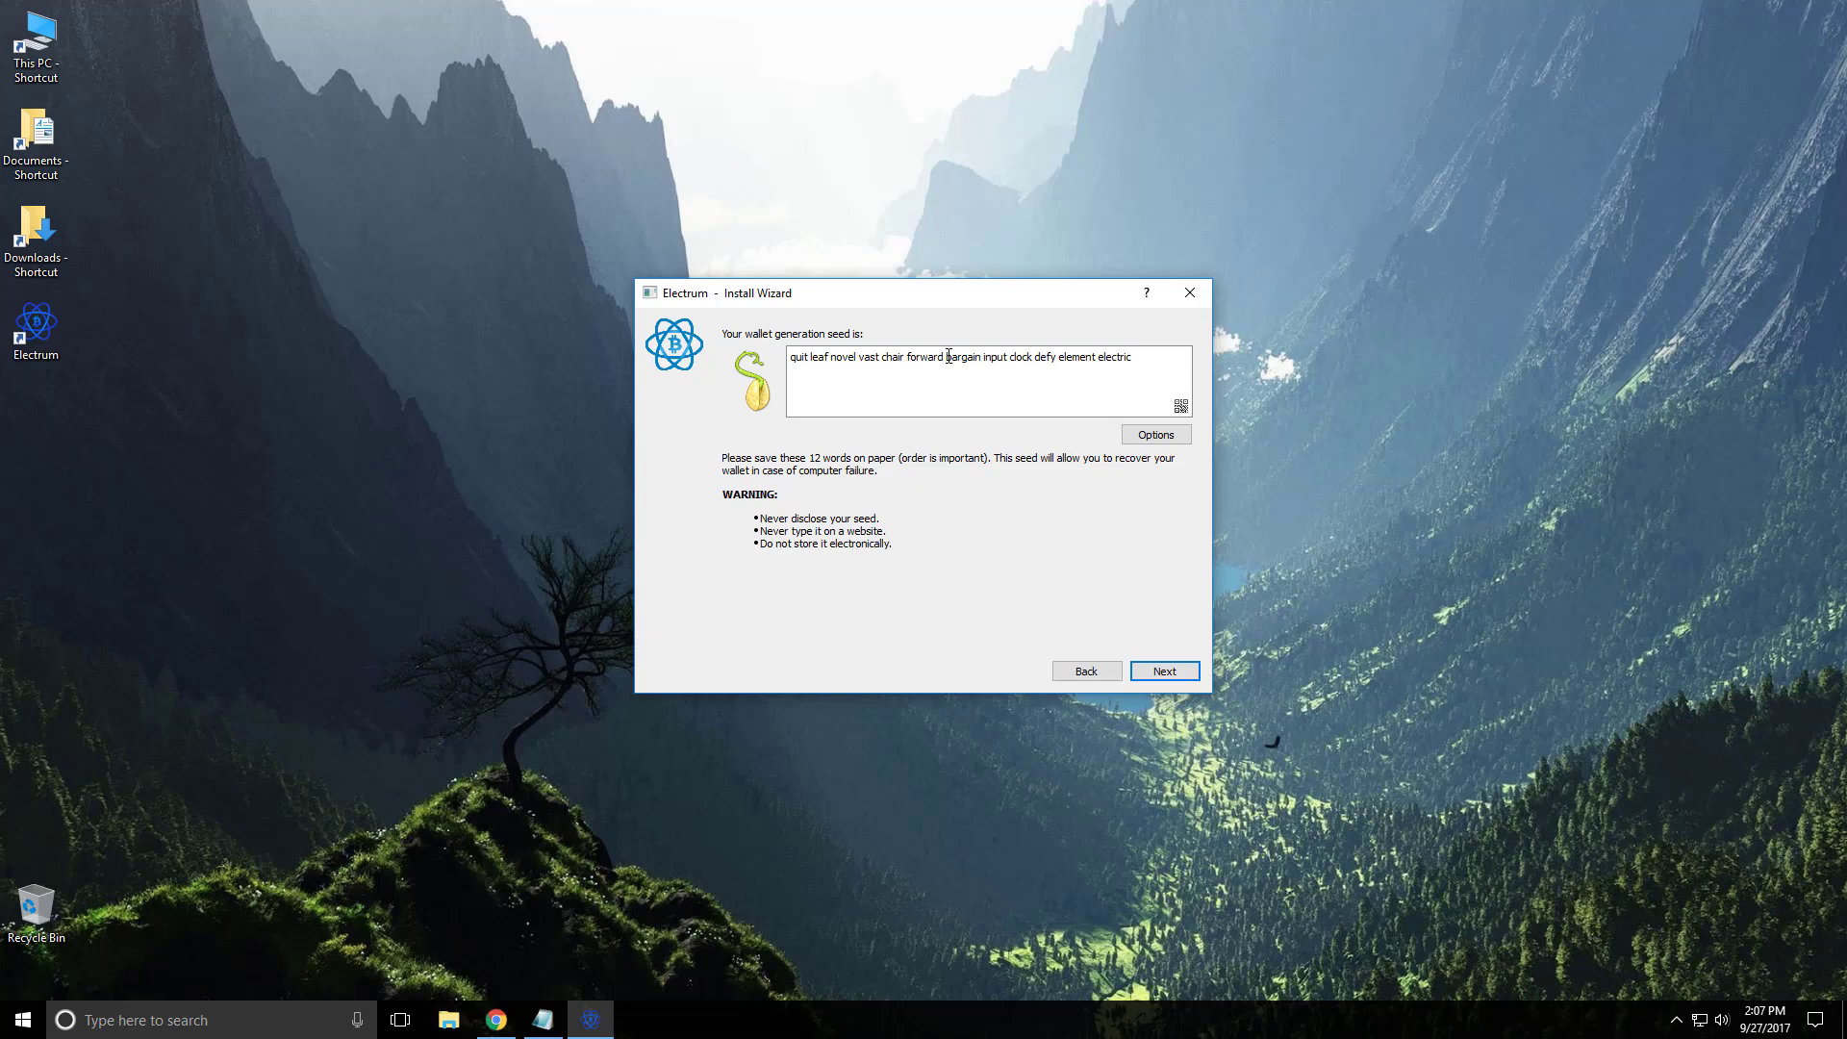
drag(1150, 357, 726, 359)
key(ctrl+c)
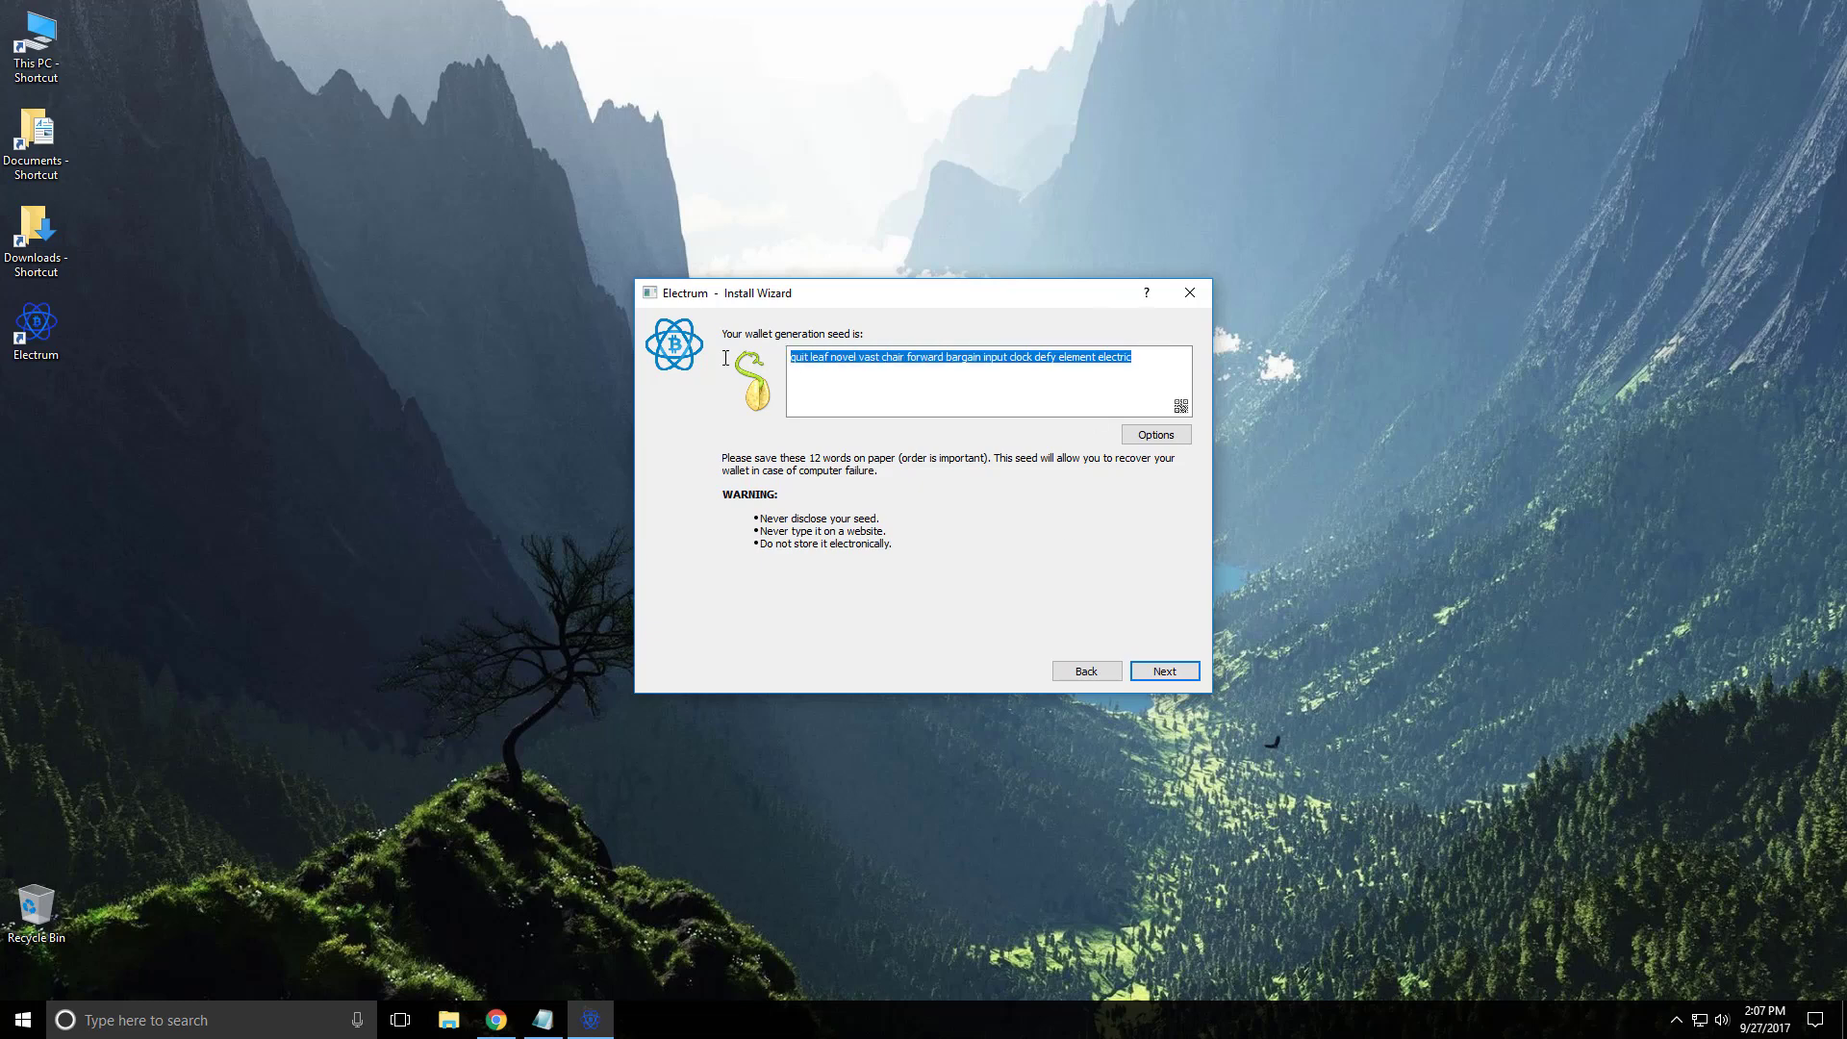
- Paste the seed phrase into Notepad and advance to the seed confirmation step
click(543, 1019)
key(ctrl+v)
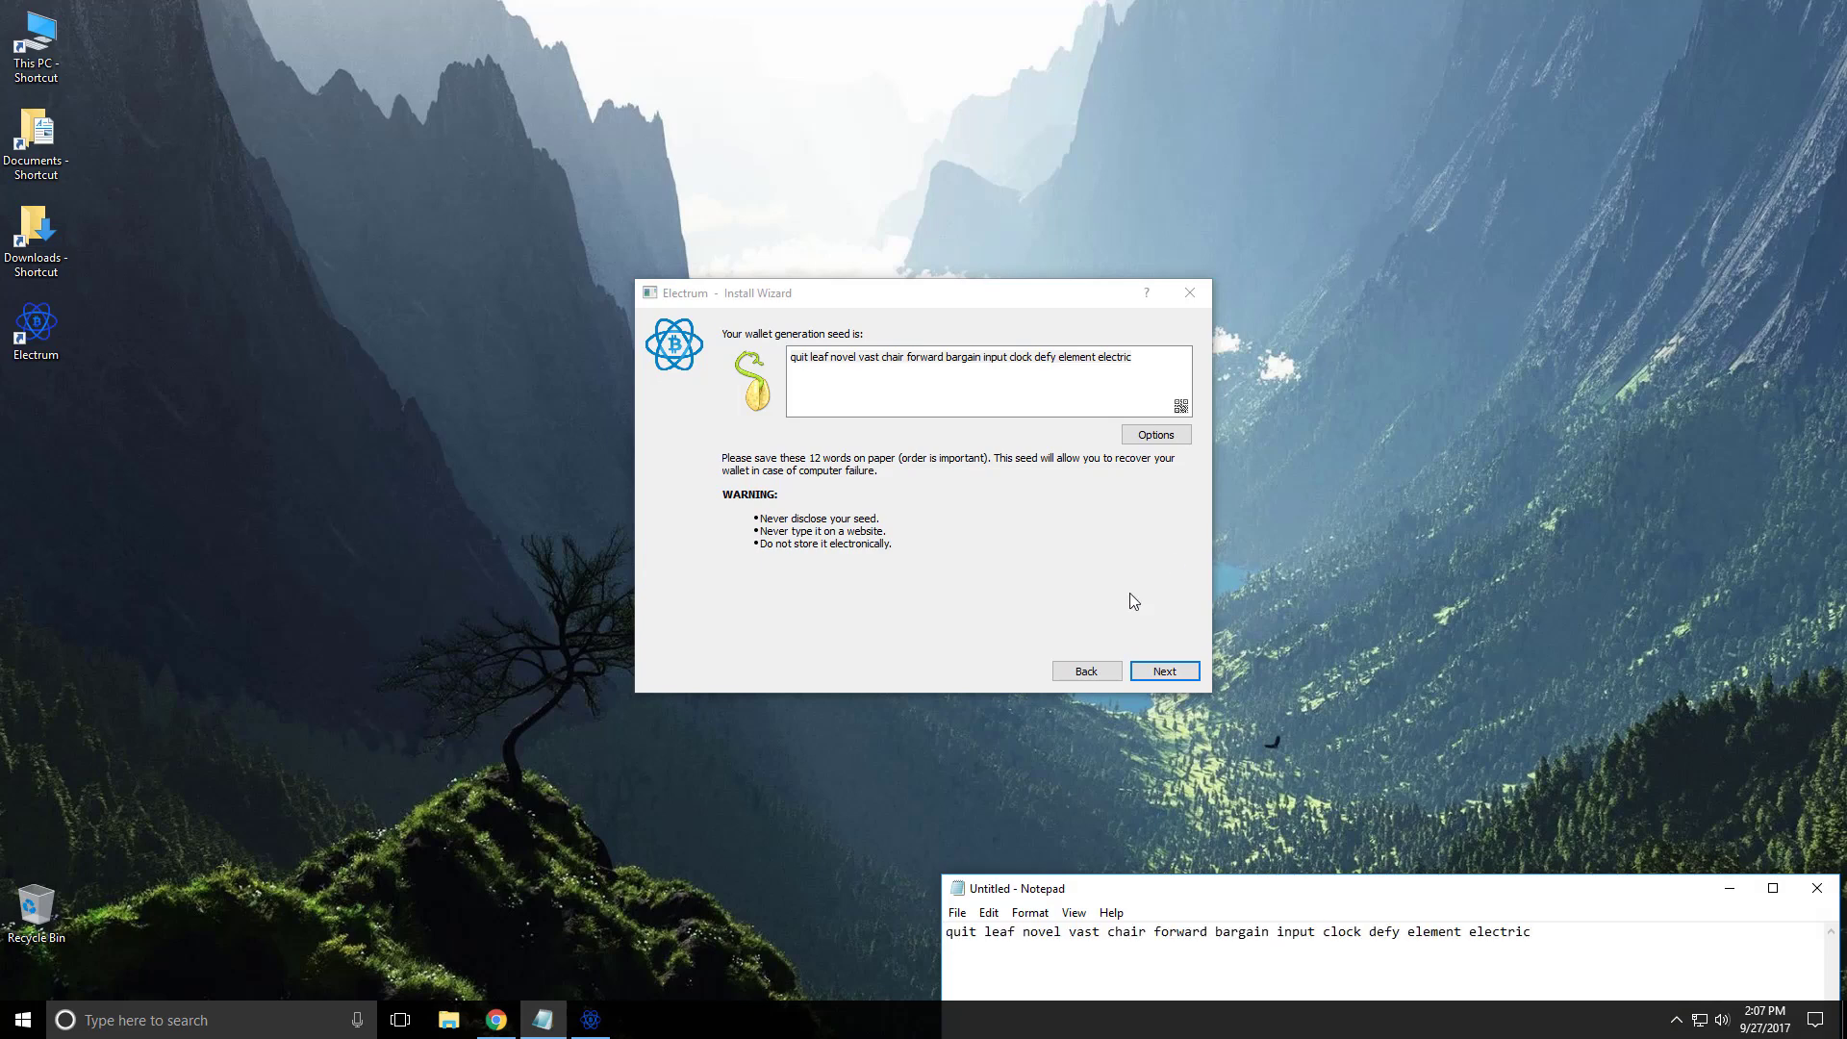
click(1162, 671)
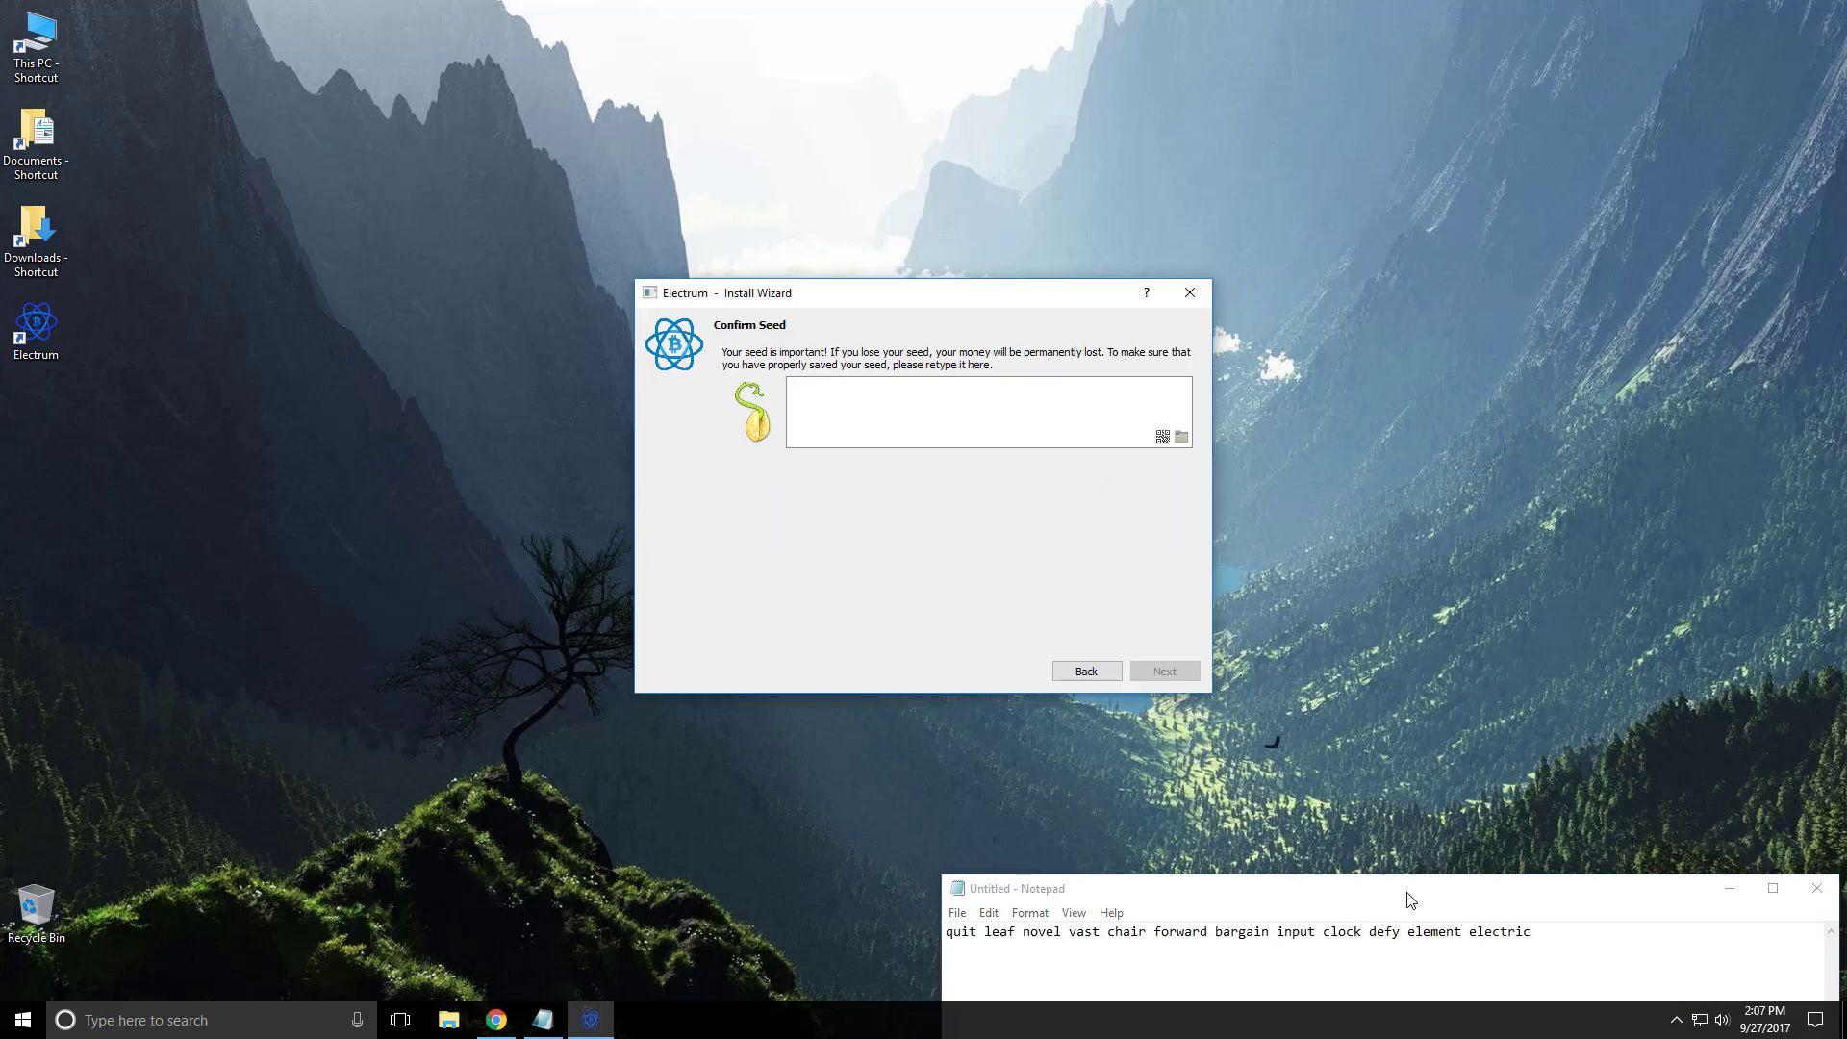
- Copy the saved seed from Notepad and paste it into the Confirm Seed box
drag(1582, 944, 933, 918)
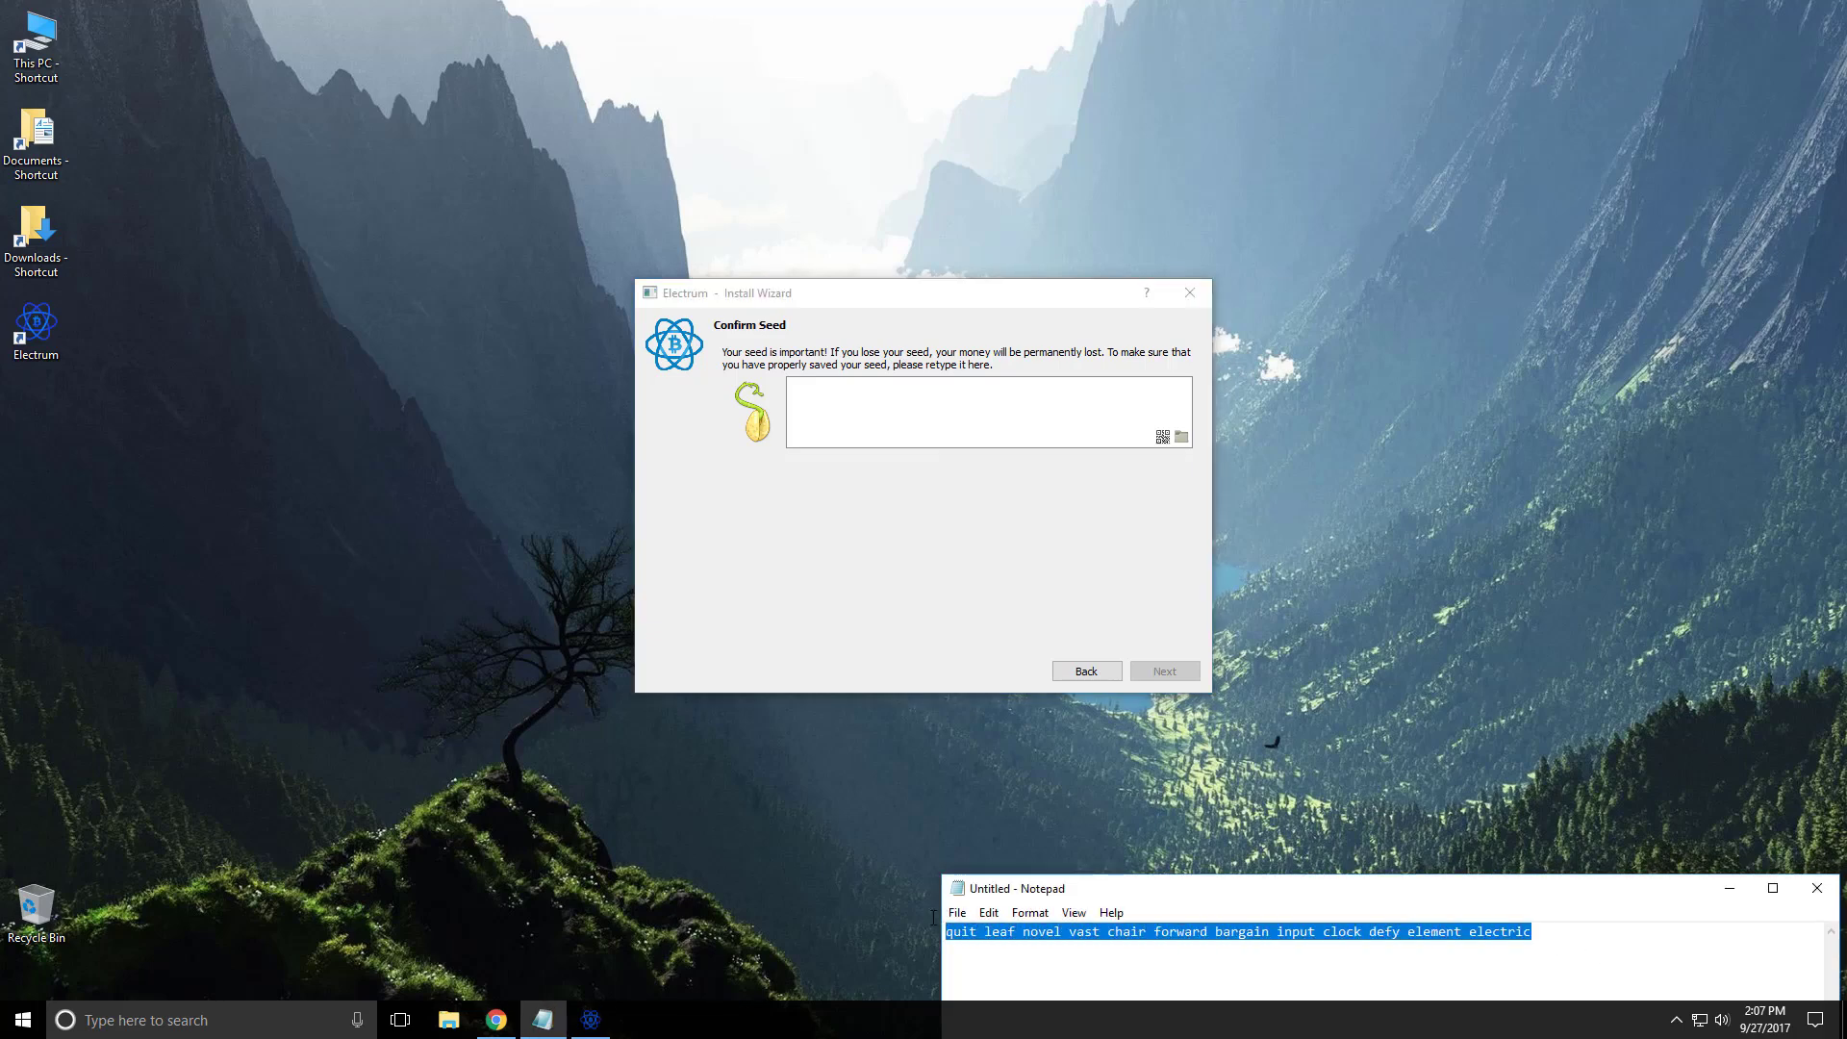
key(ctrl+c)
click(926, 417)
key(ctrl+v)
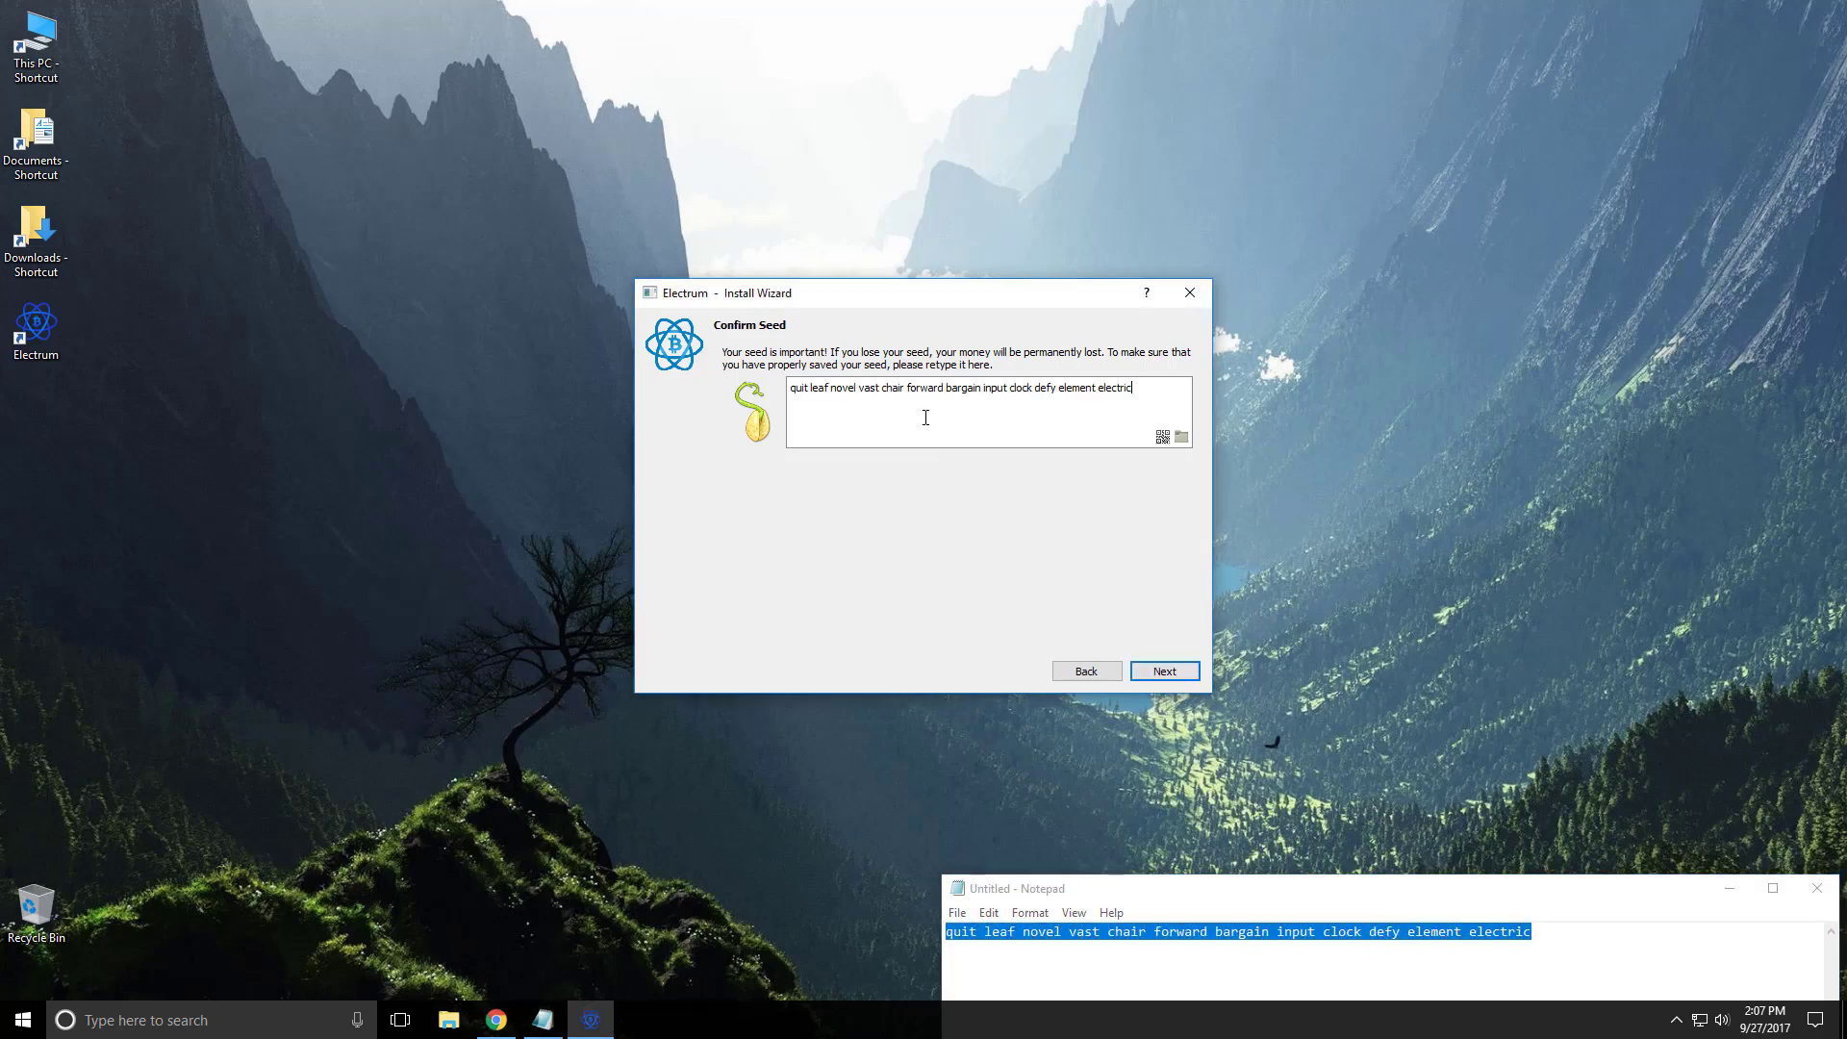
- Enter and confirm a wallet password with Encrypt wallet file checked, then create the wallet
click(1183, 680)
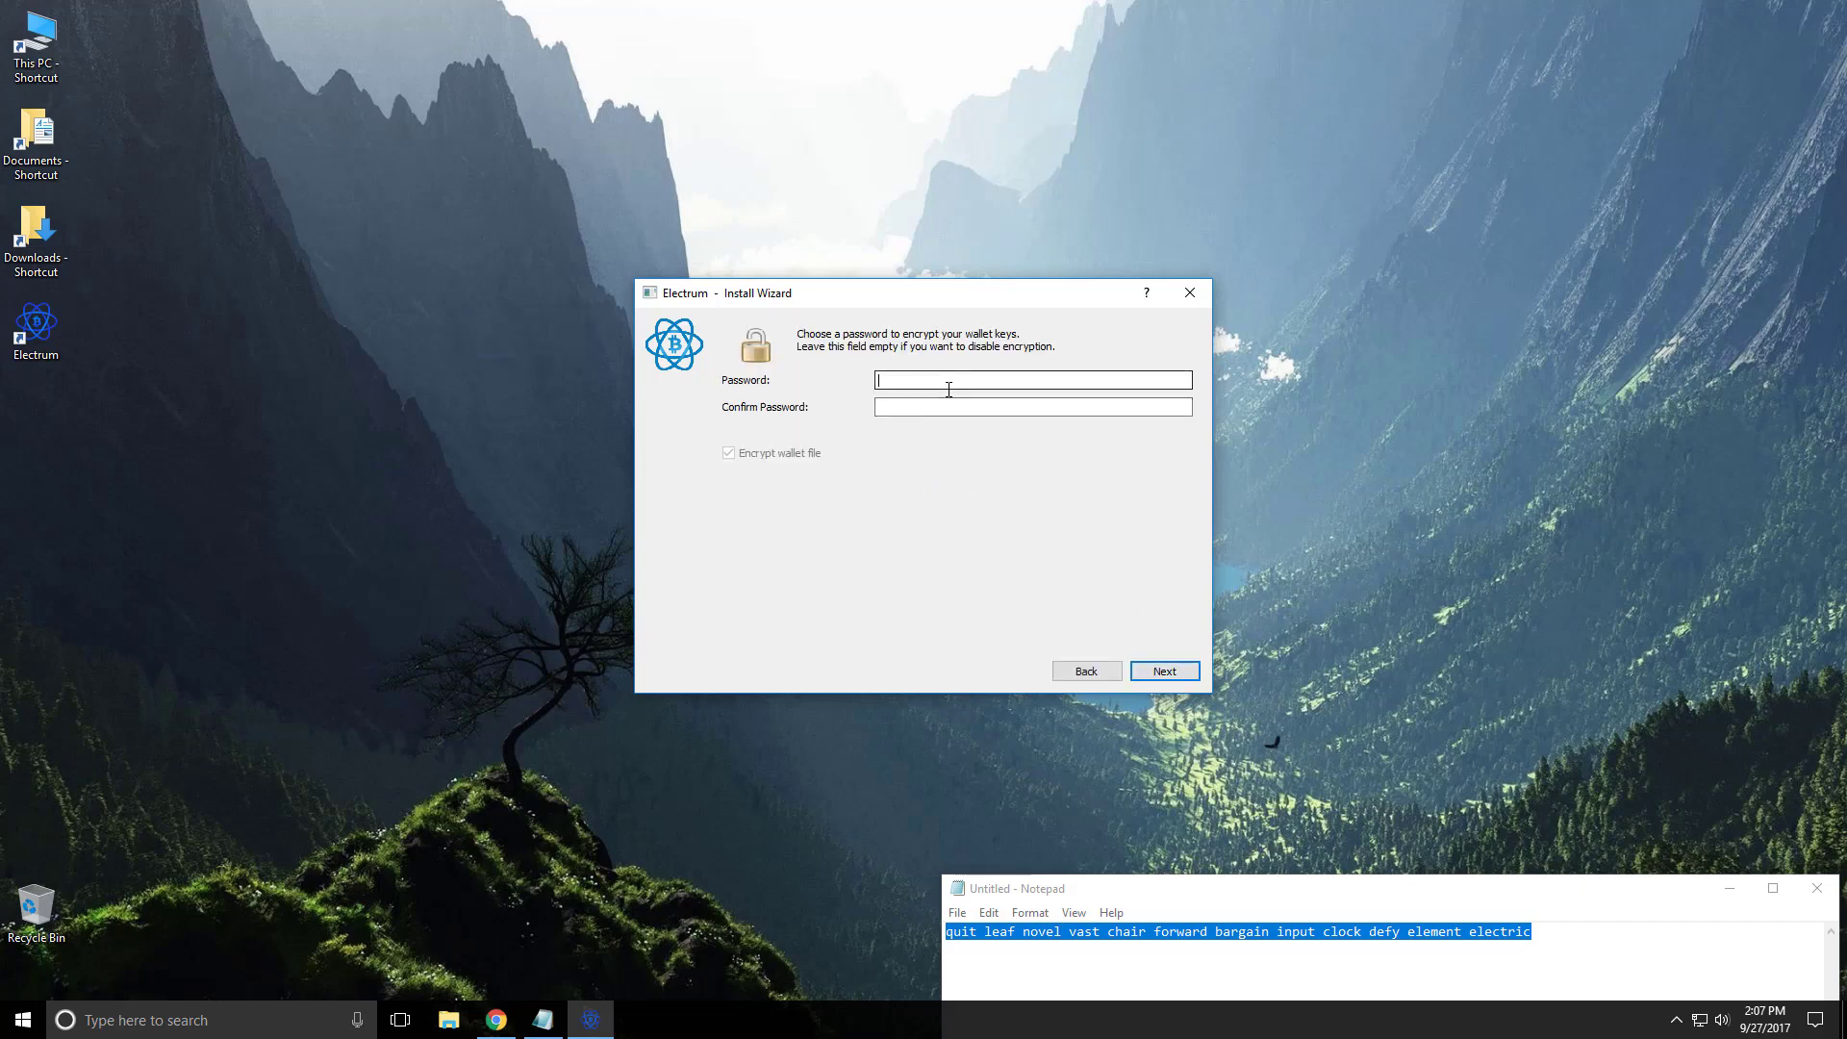
text(********)
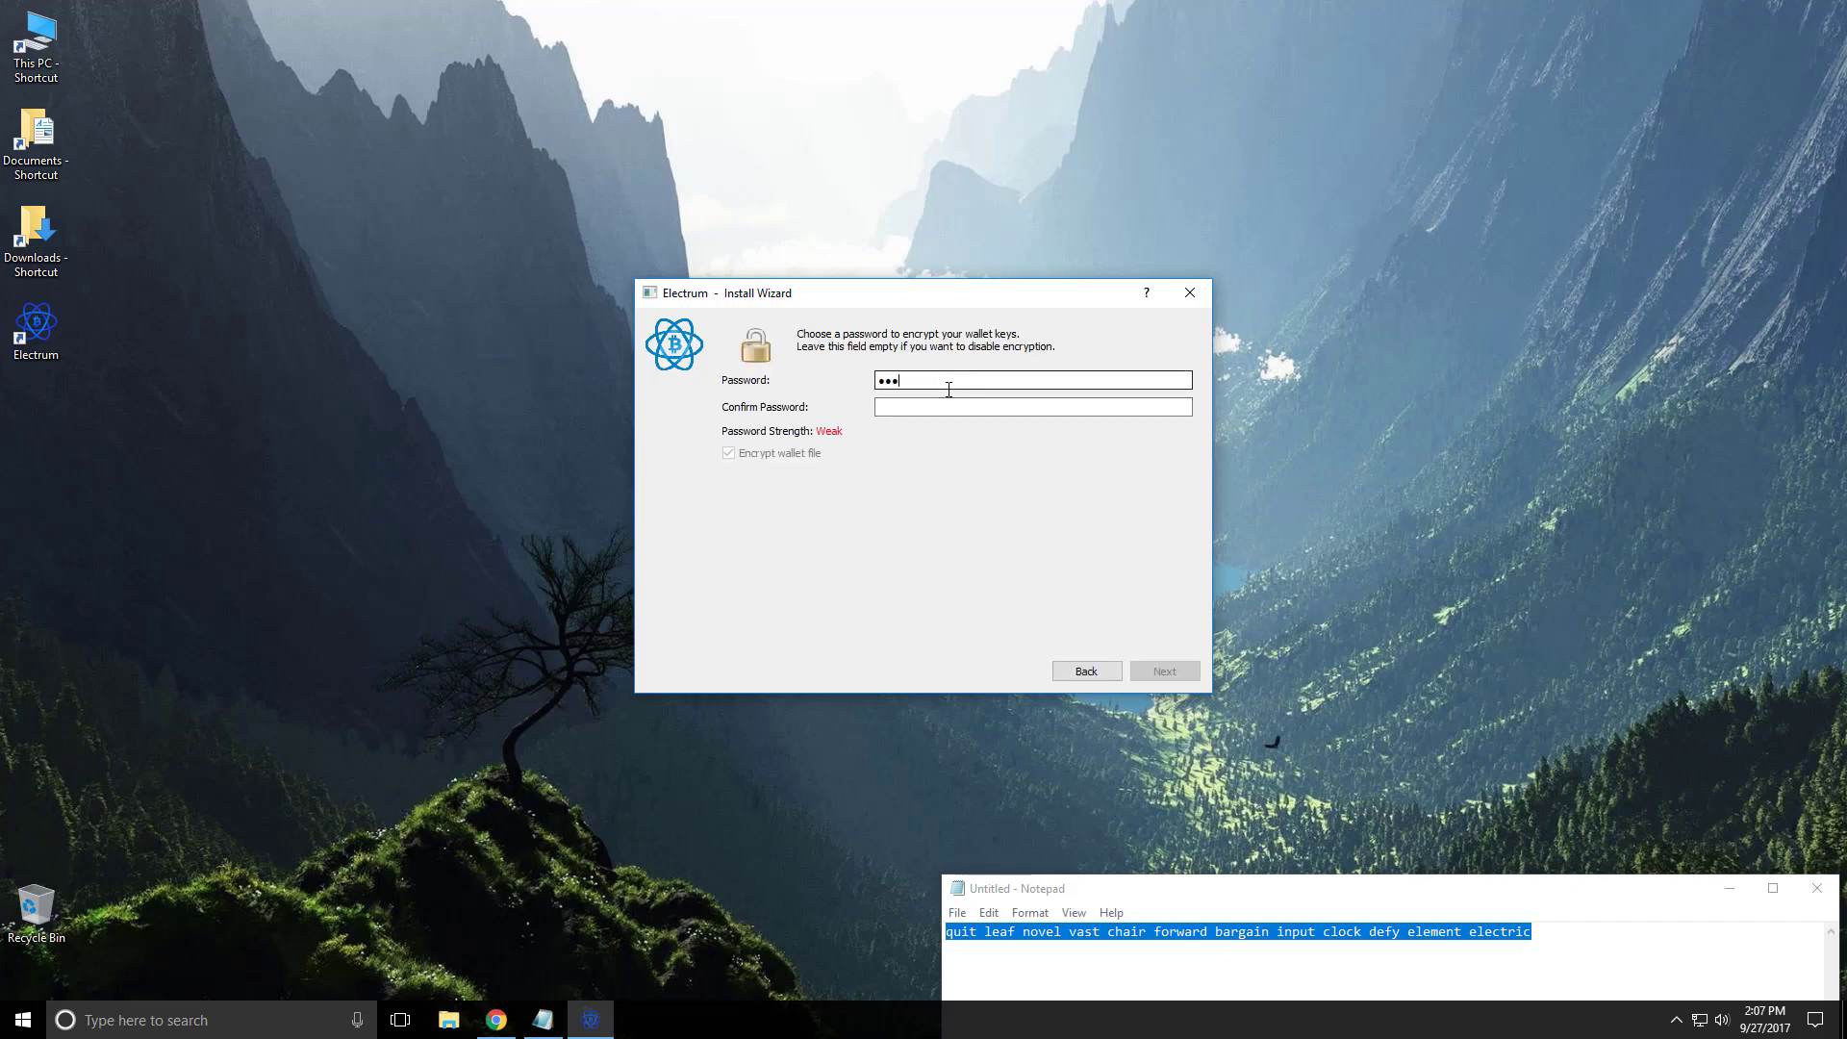
key(Tab)
text(********)
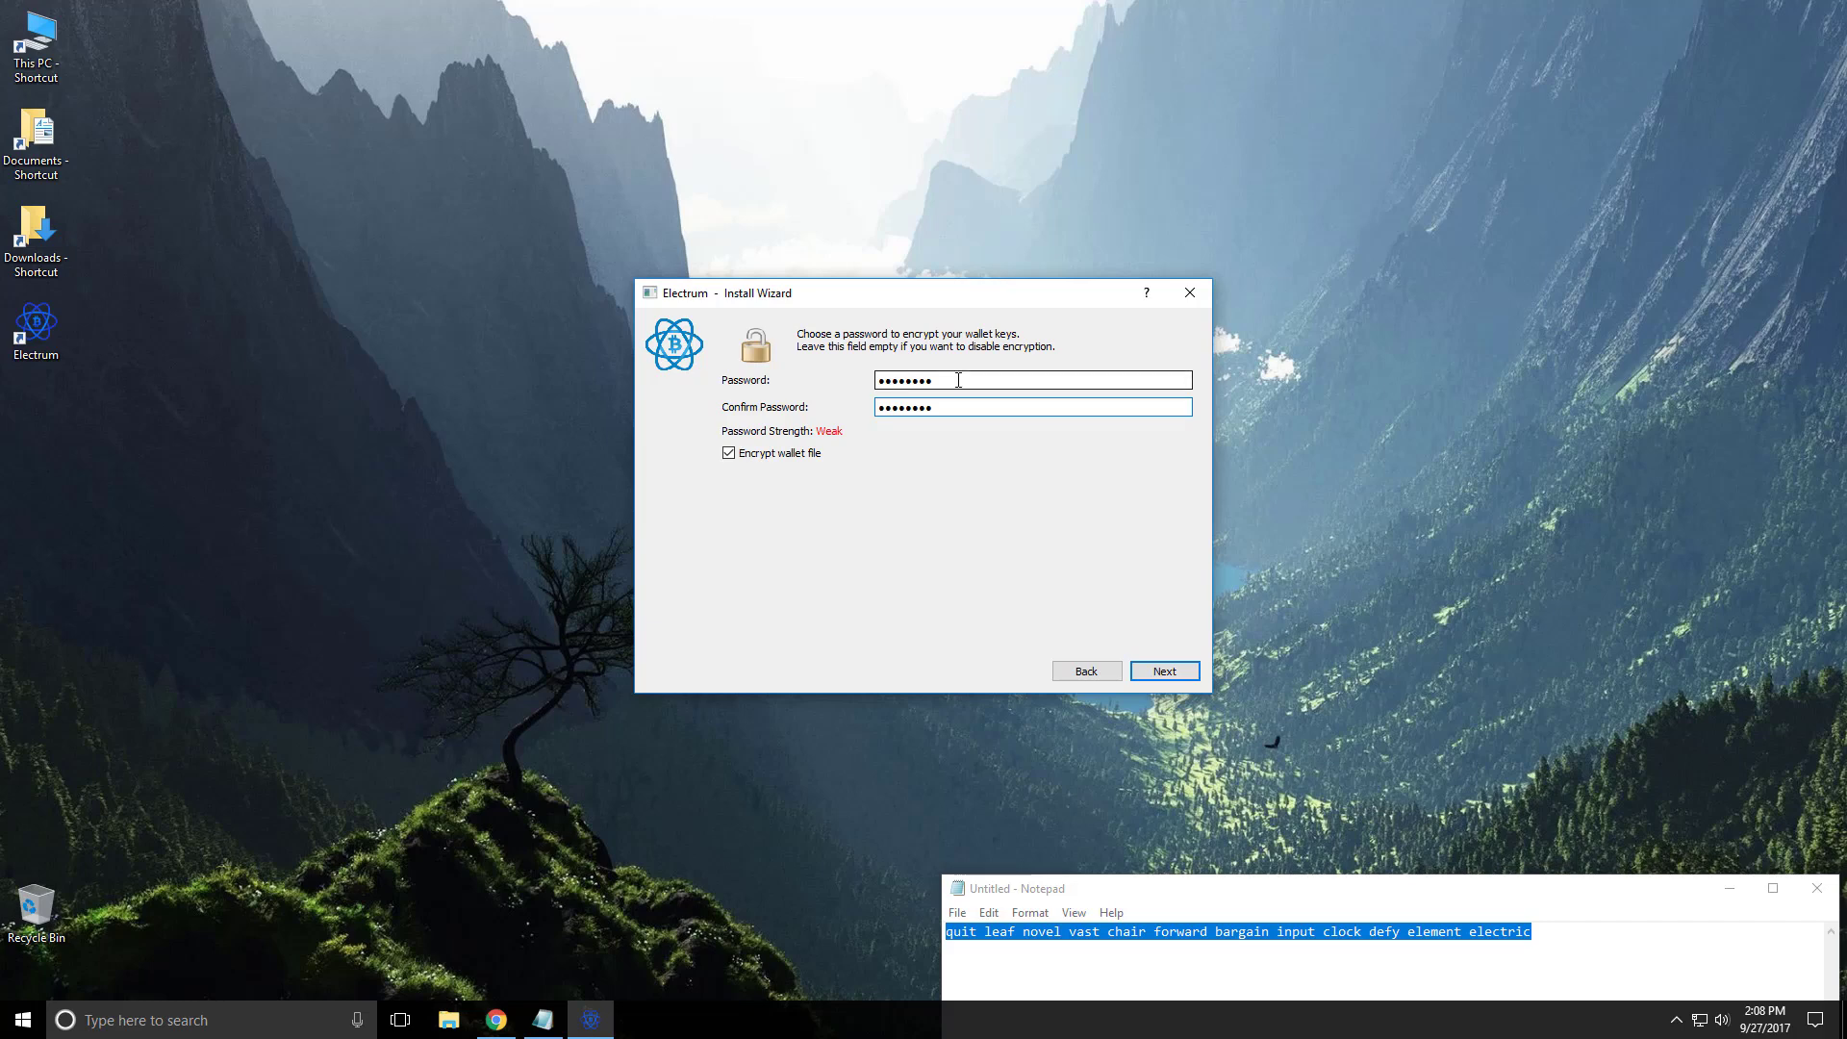
click(958, 381)
text(*)
click(967, 403)
text(*)
click(1172, 672)
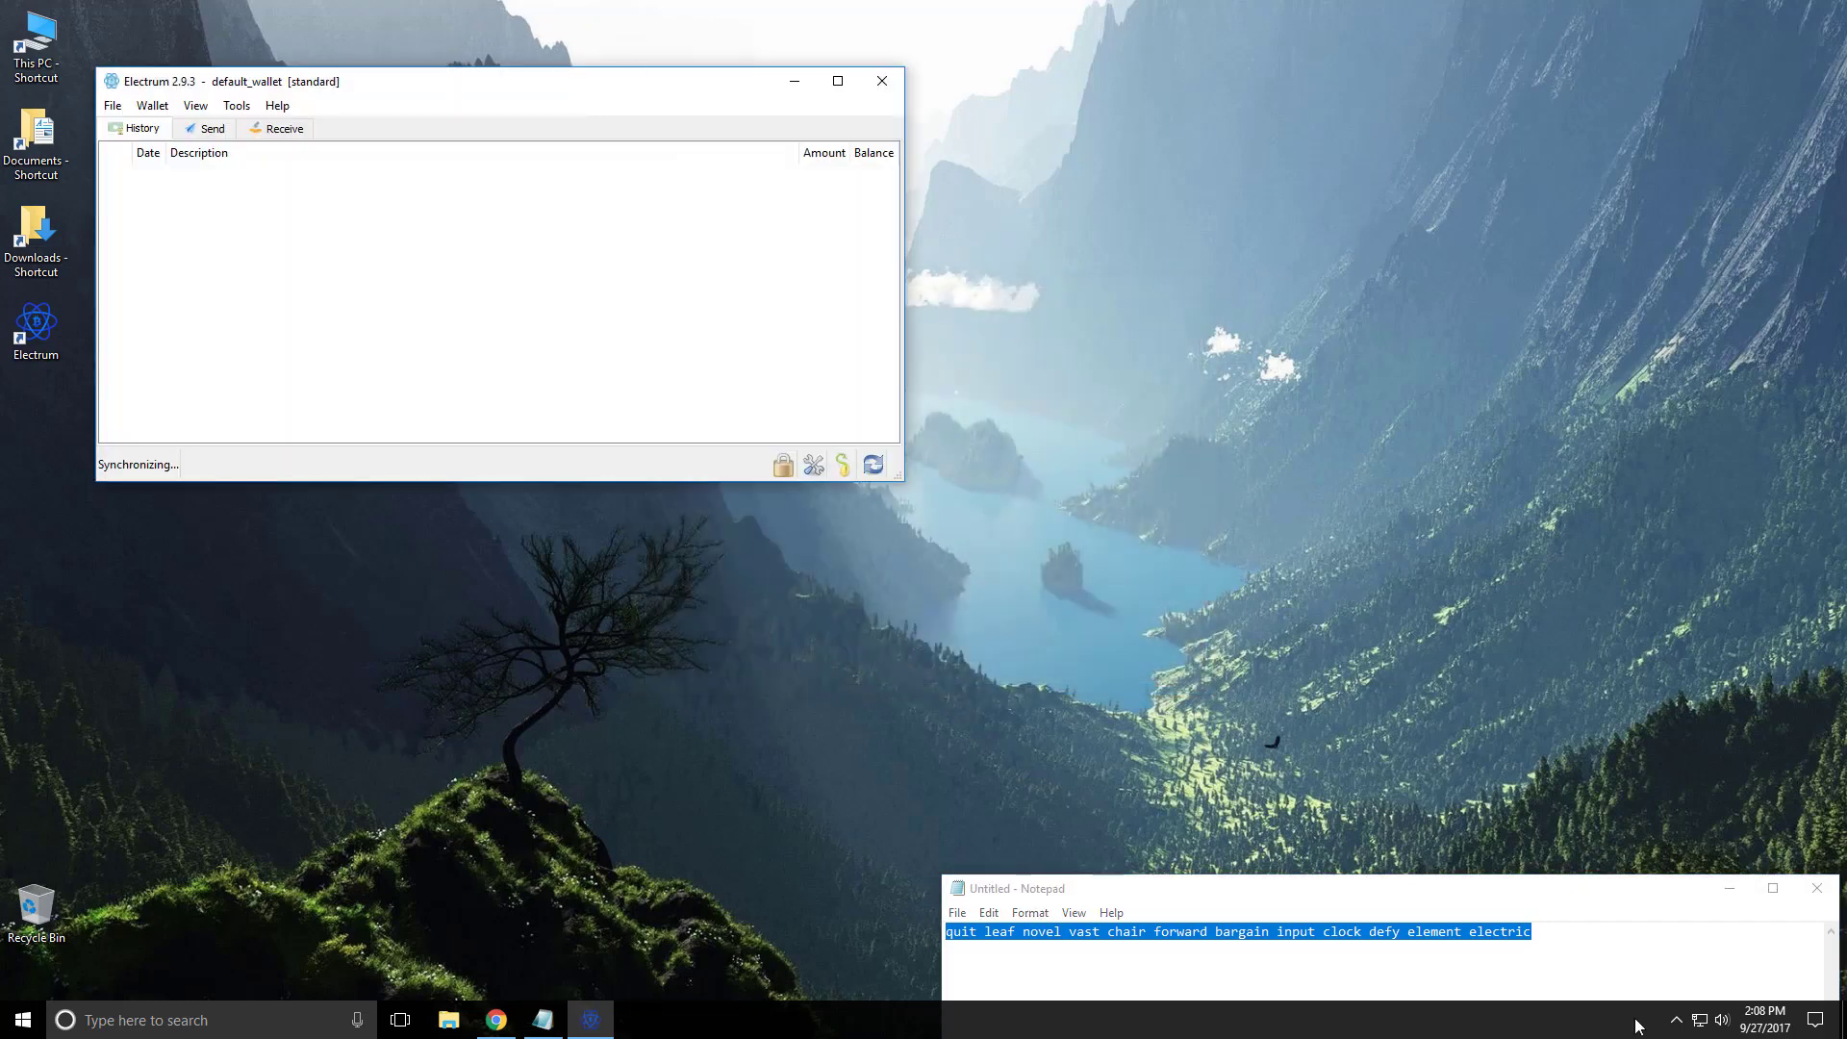
- Minimize Notepad, centre the wallet window and show the Receive tab's address and QR code
click(1749, 901)
click(1749, 901)
drag(673, 83, 1119, 248)
click(720, 295)
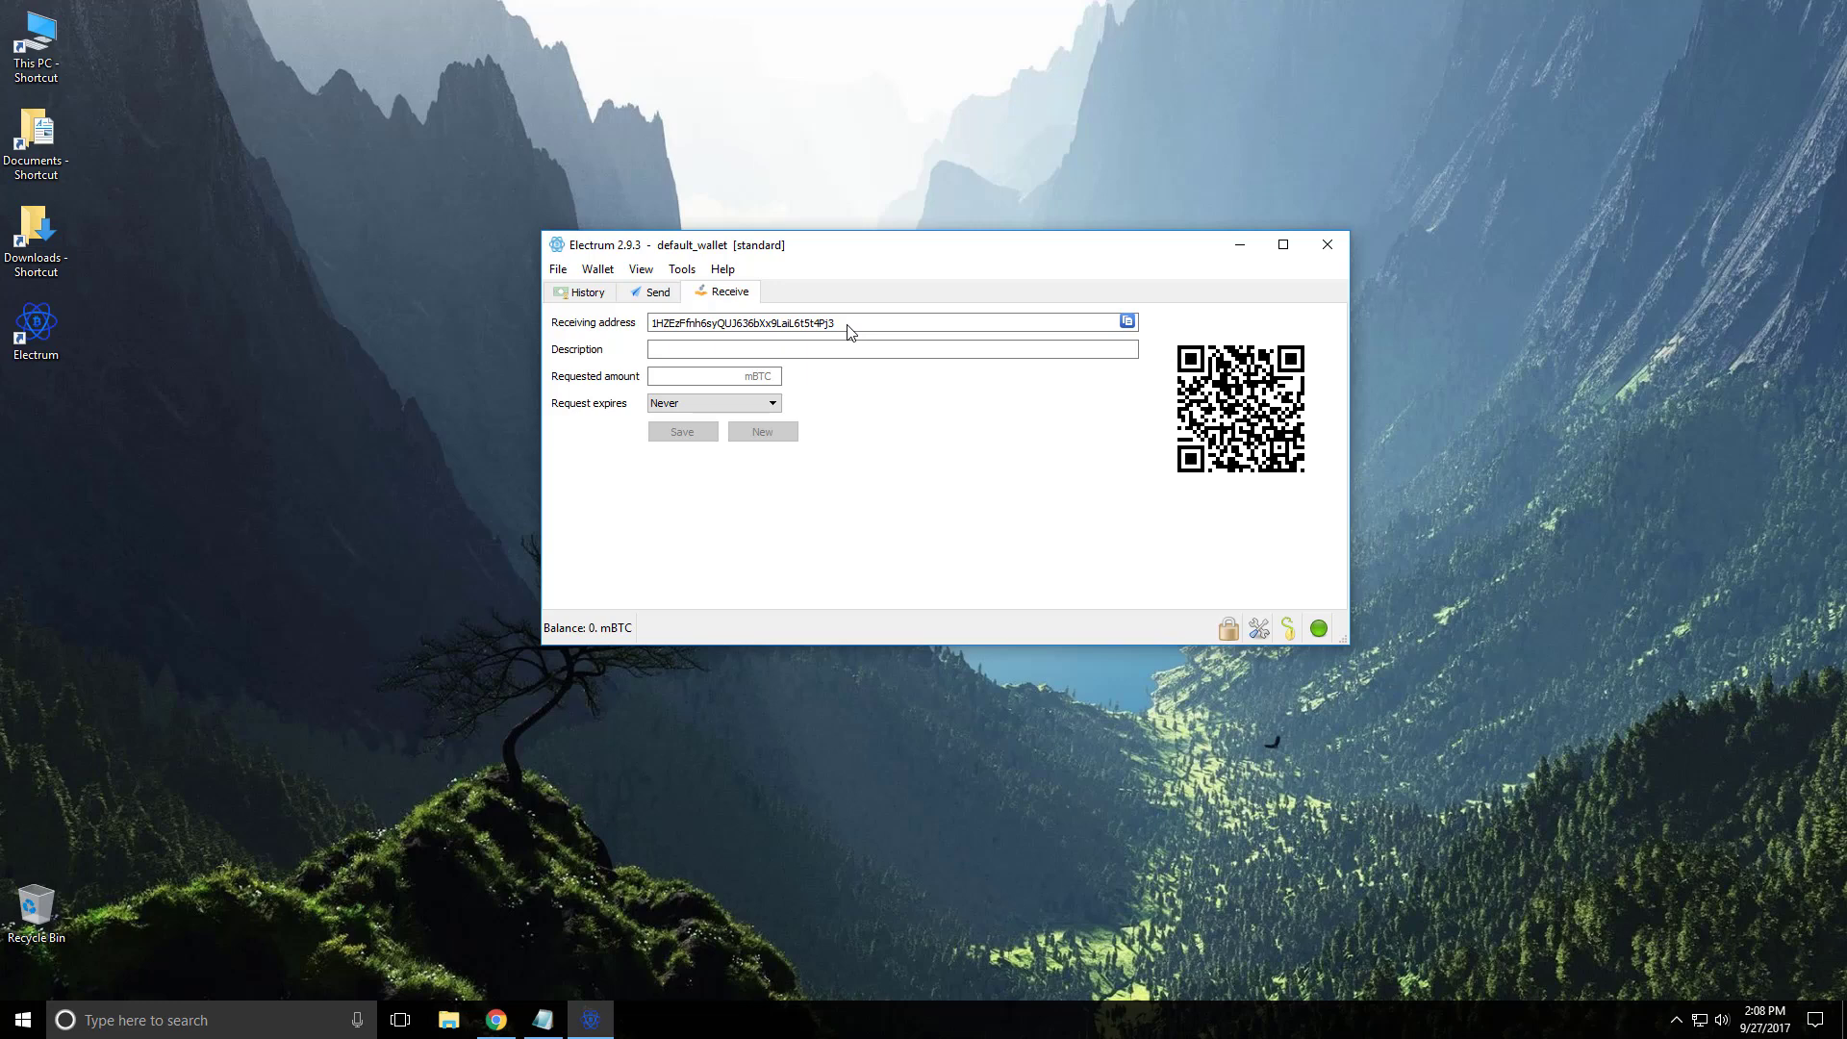
- Copy the receiving address and paste it into the Notepad note
click(1127, 322)
click(889, 331)
click(542, 1020)
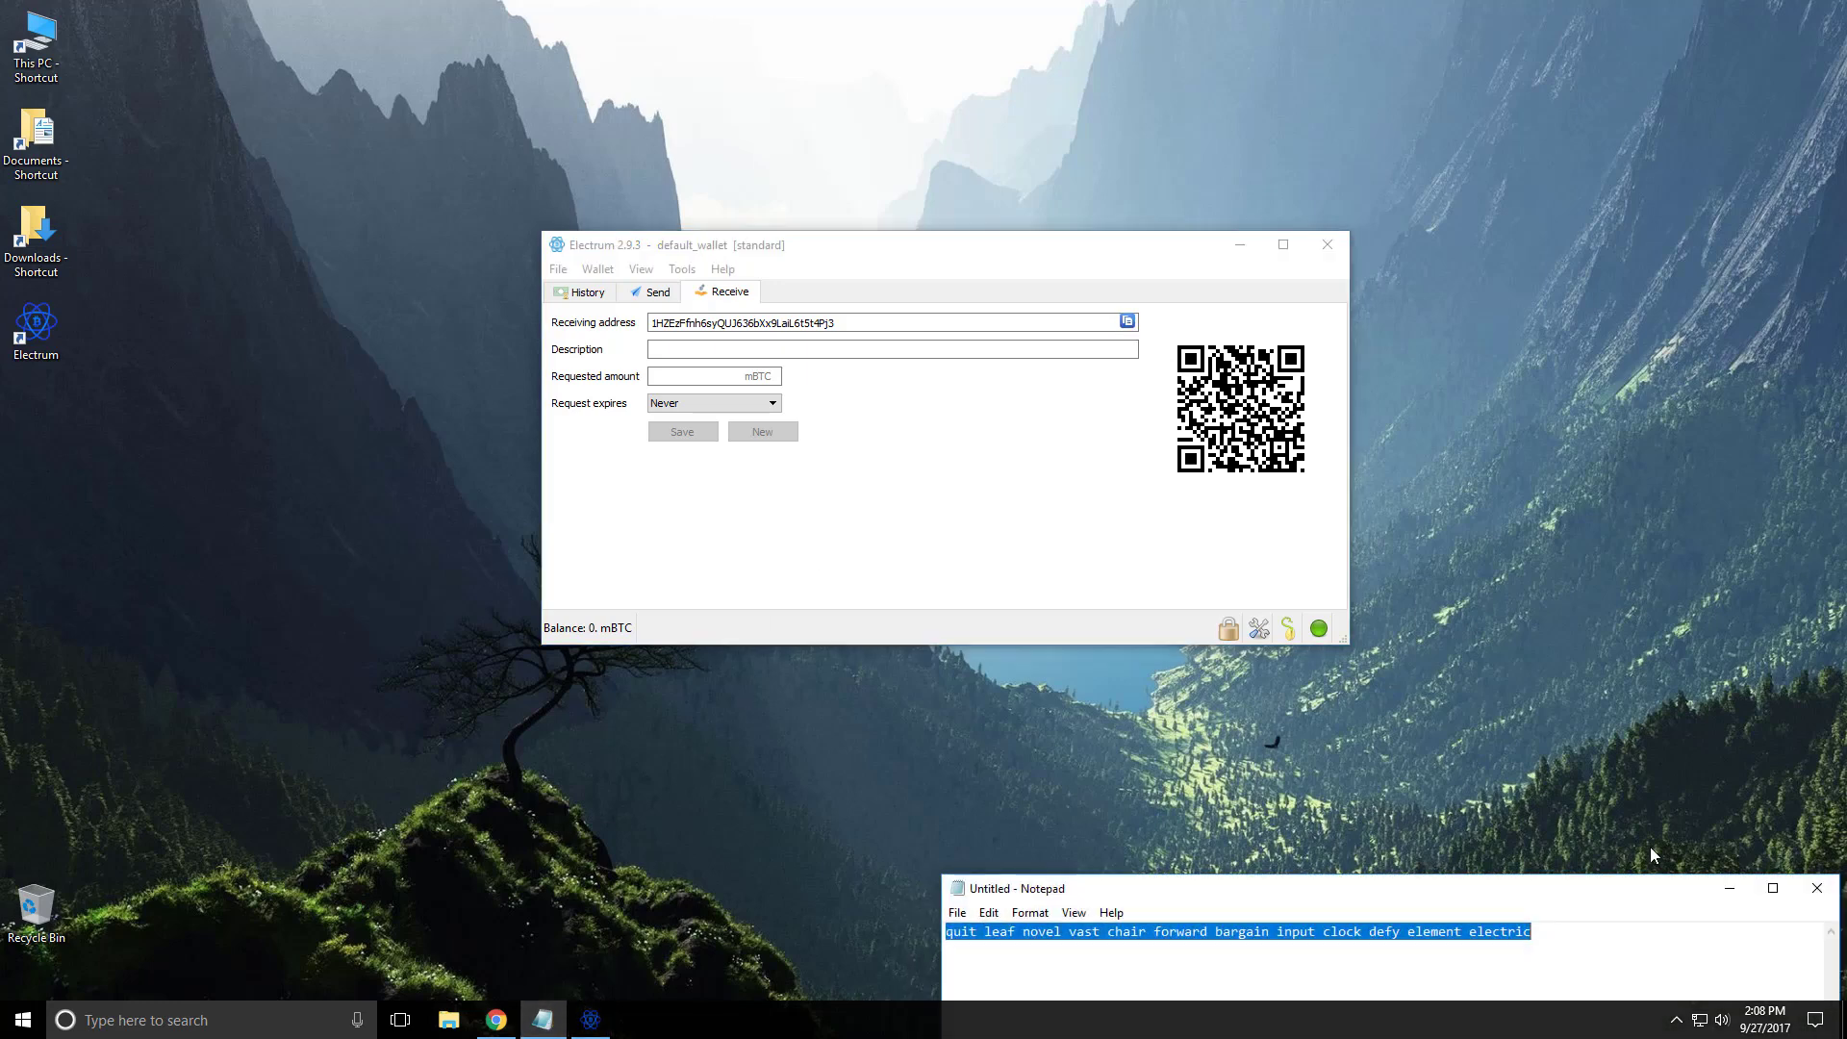
right_click(1495, 924)
click(1562, 752)
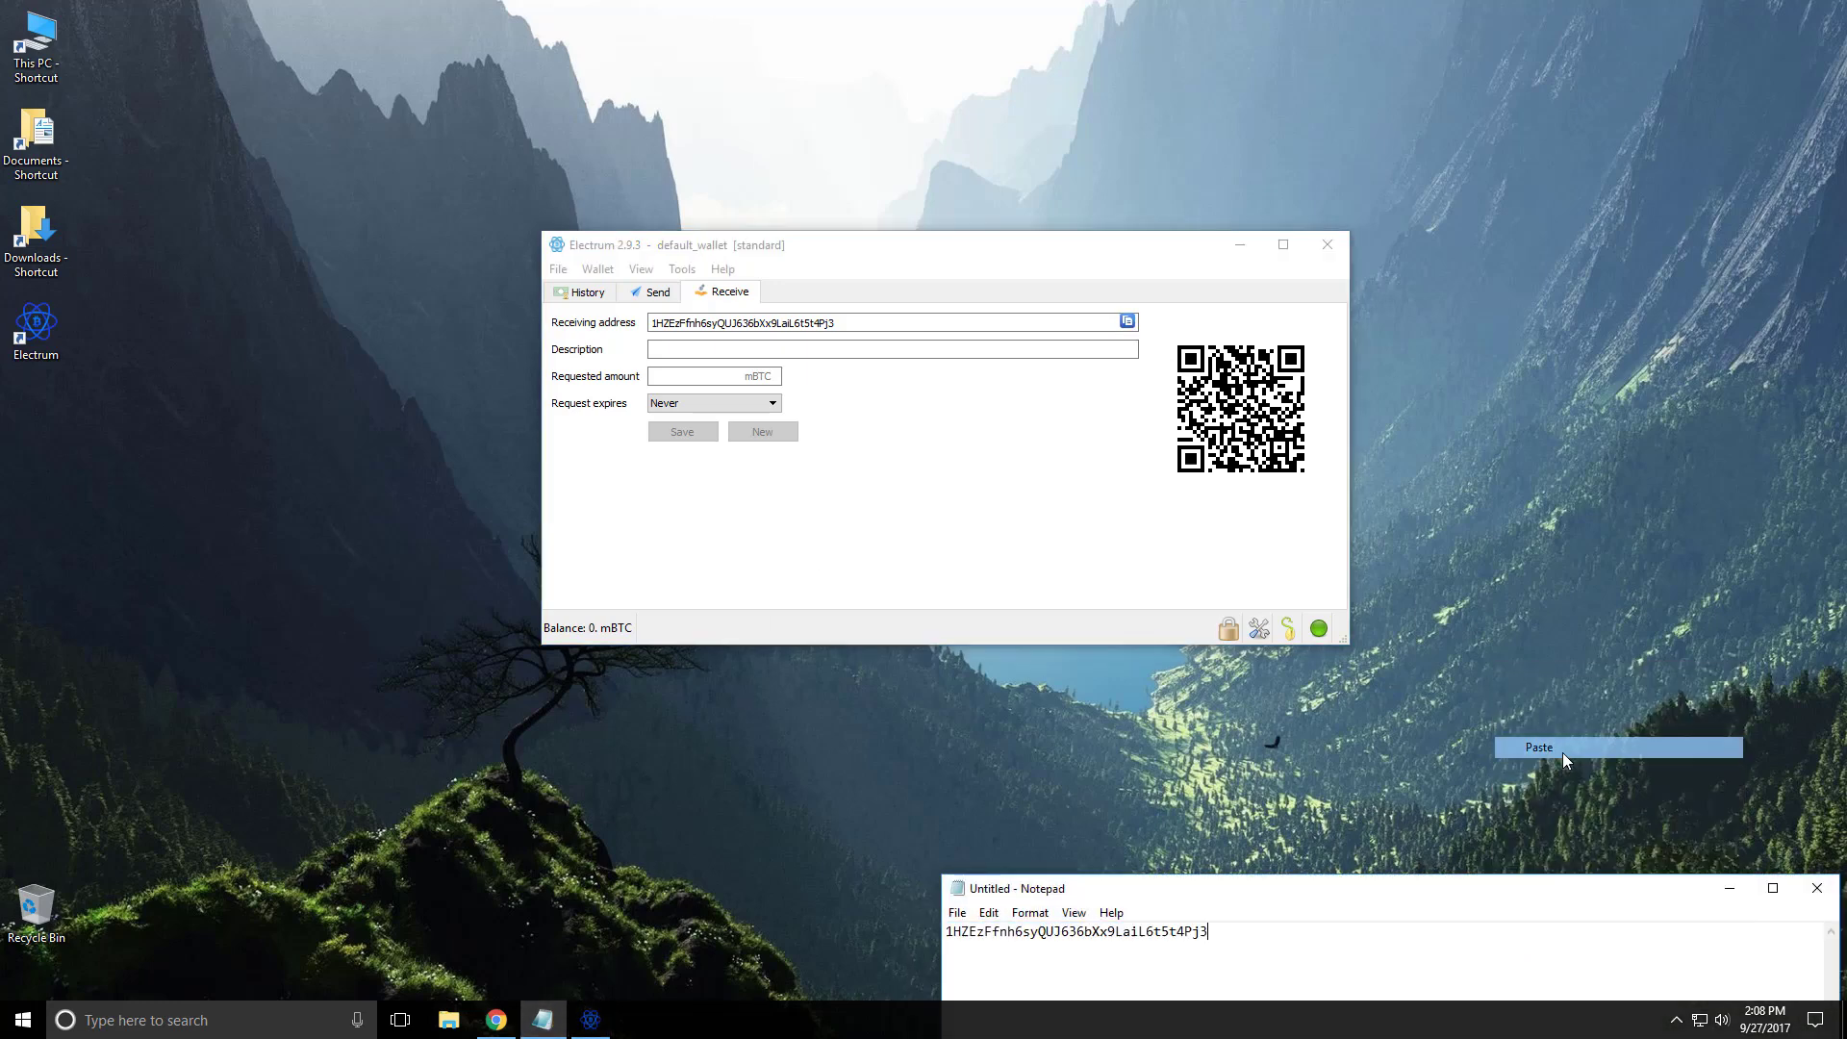
click(1729, 888)
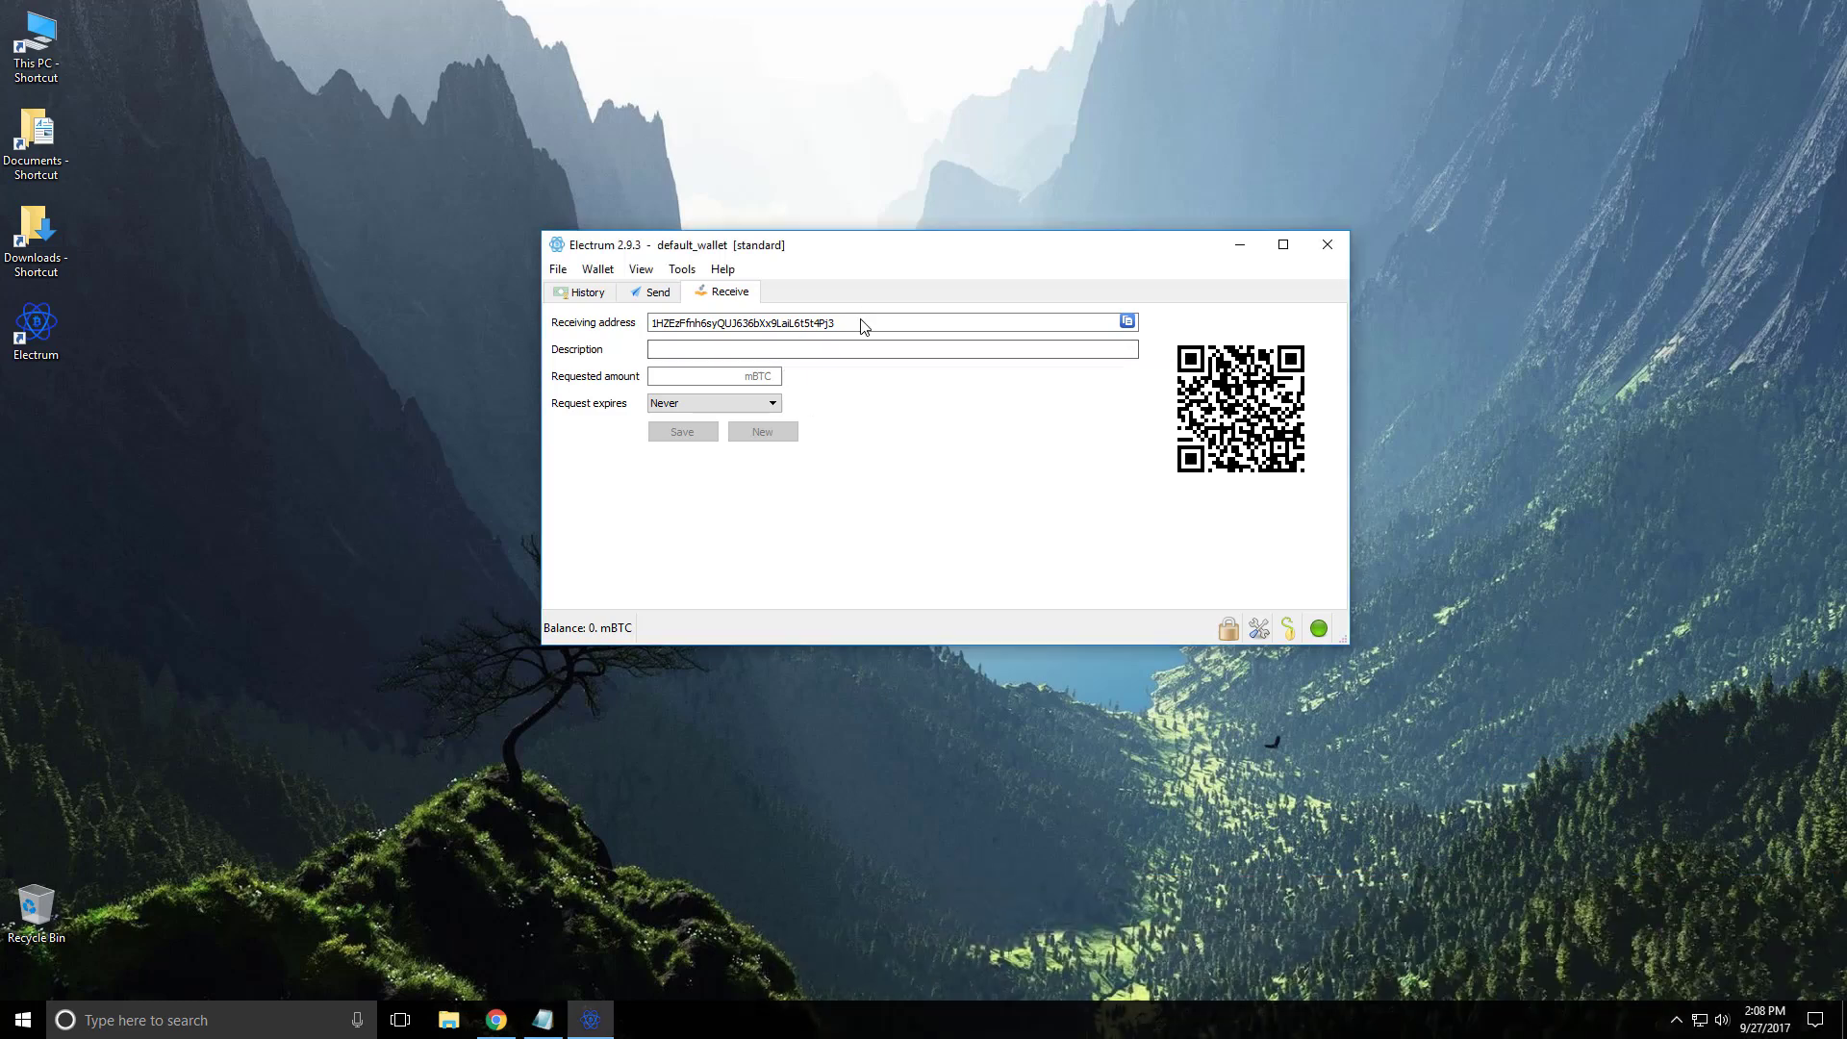
click(749, 350)
click(1247, 408)
drag(887, 330, 1482, 75)
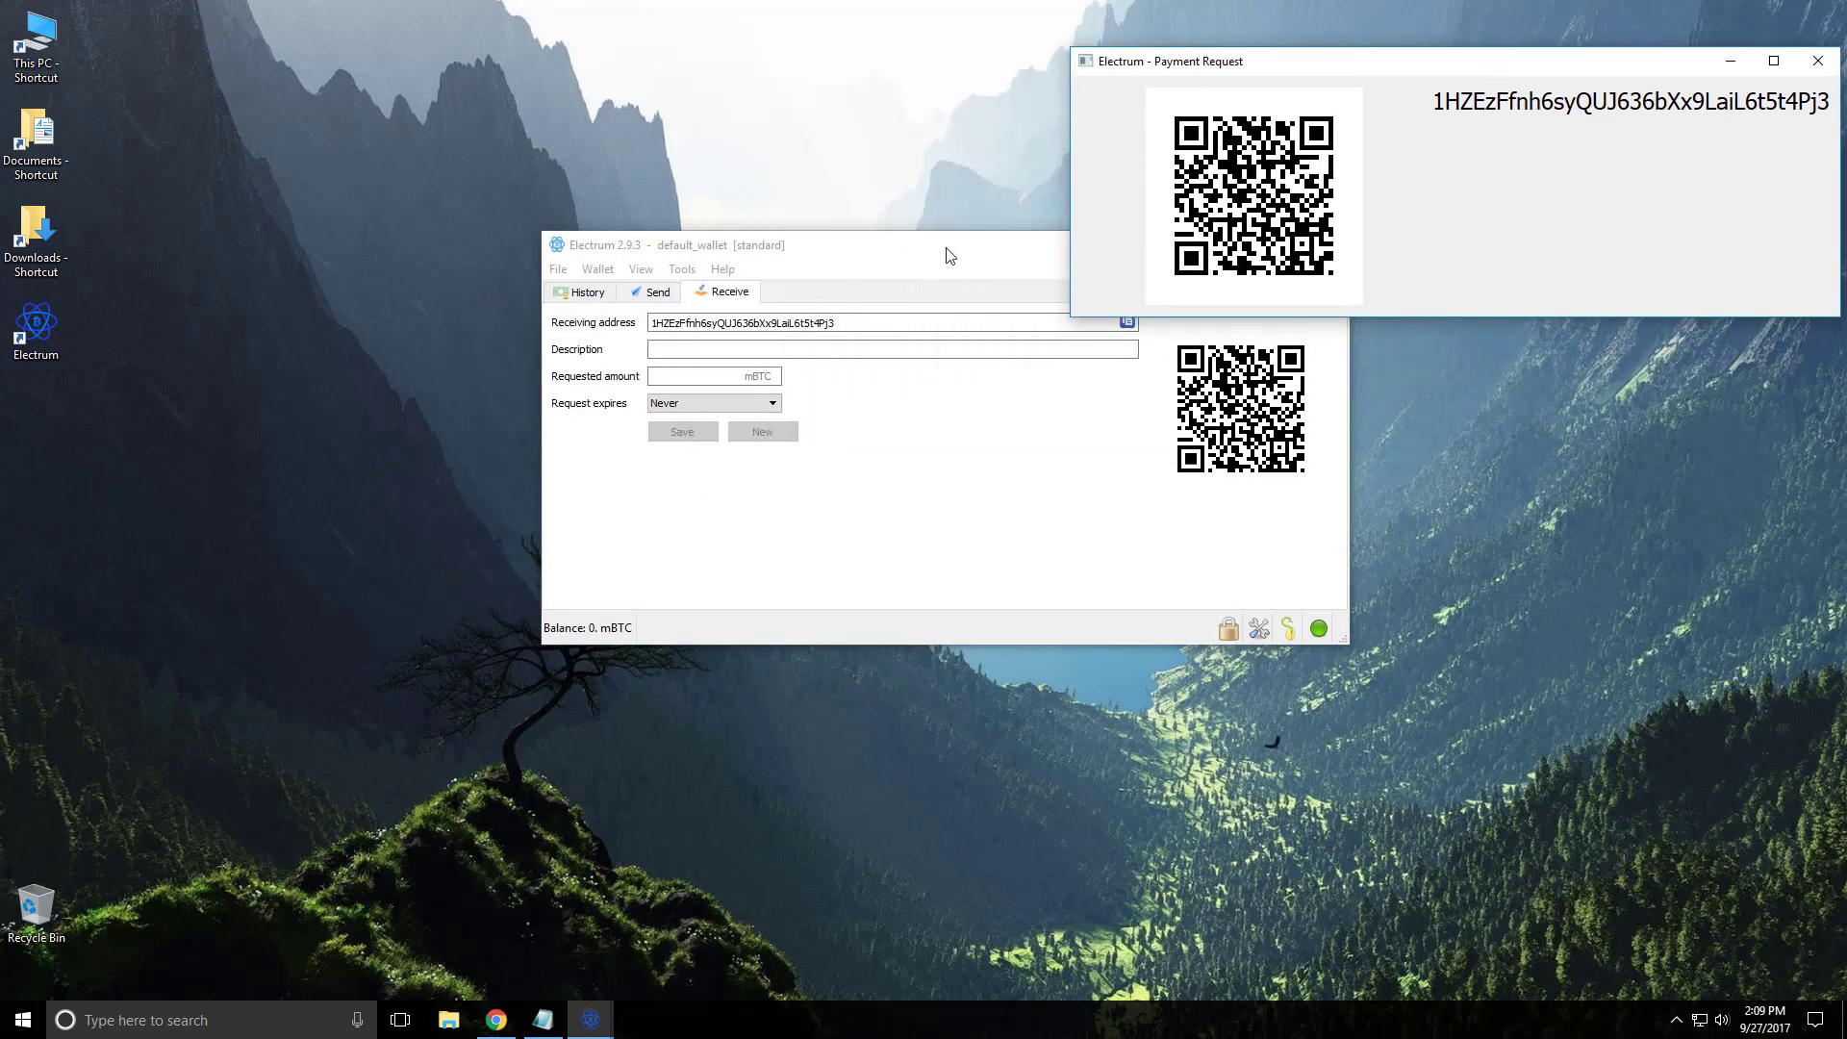
drag(948, 247, 688, 433)
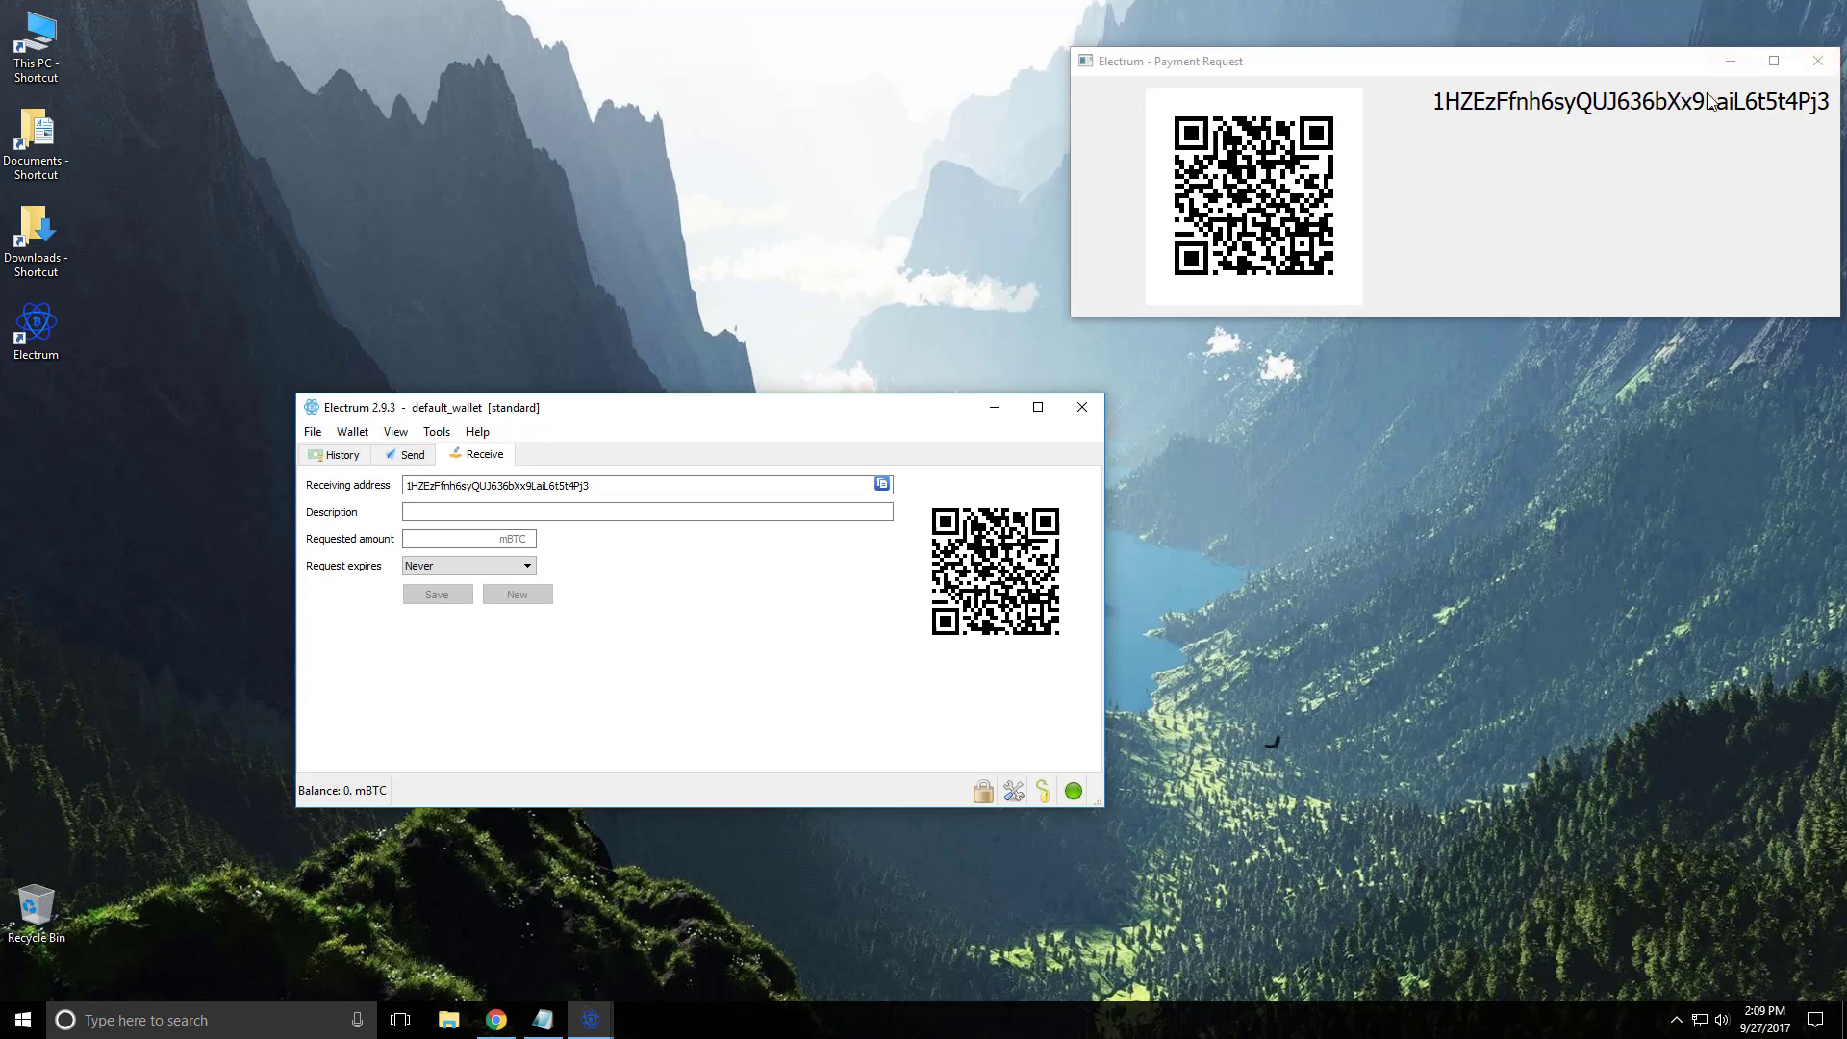
click(1817, 61)
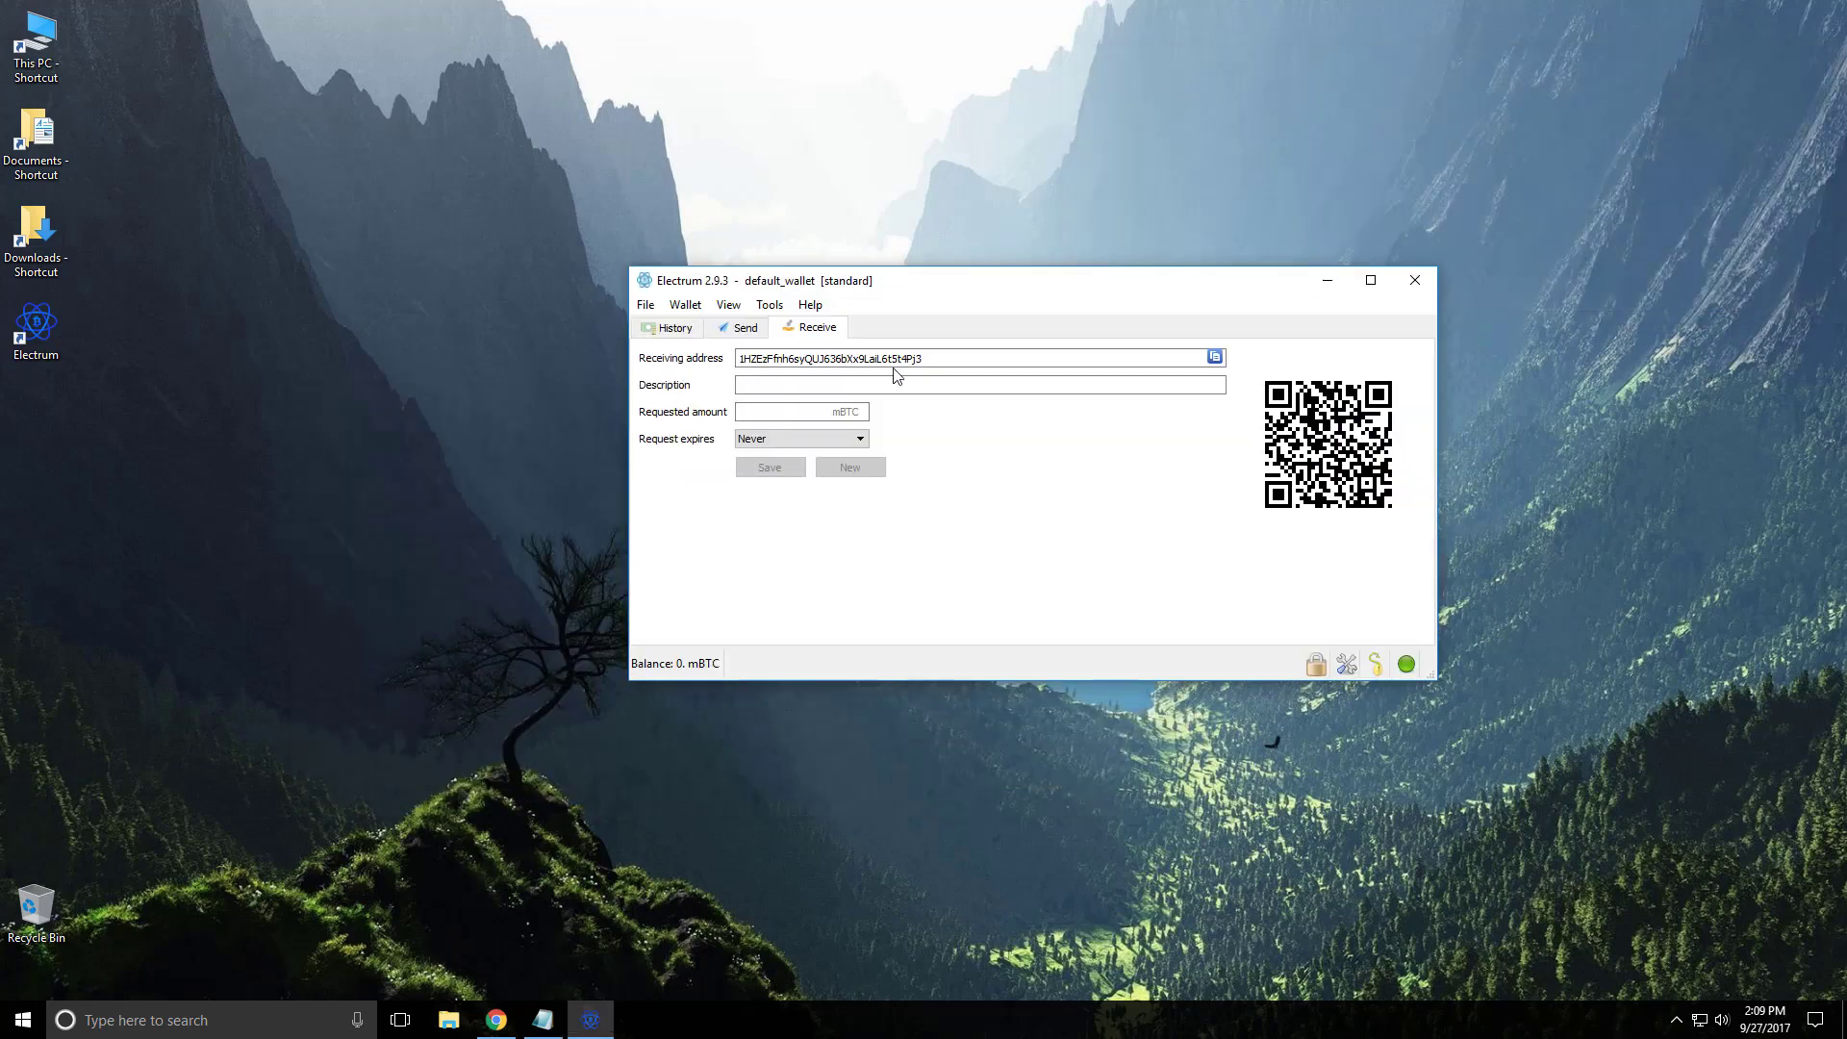
- On the Send tab, enter 1000 mBTC as the amount
click(743, 332)
click(741, 364)
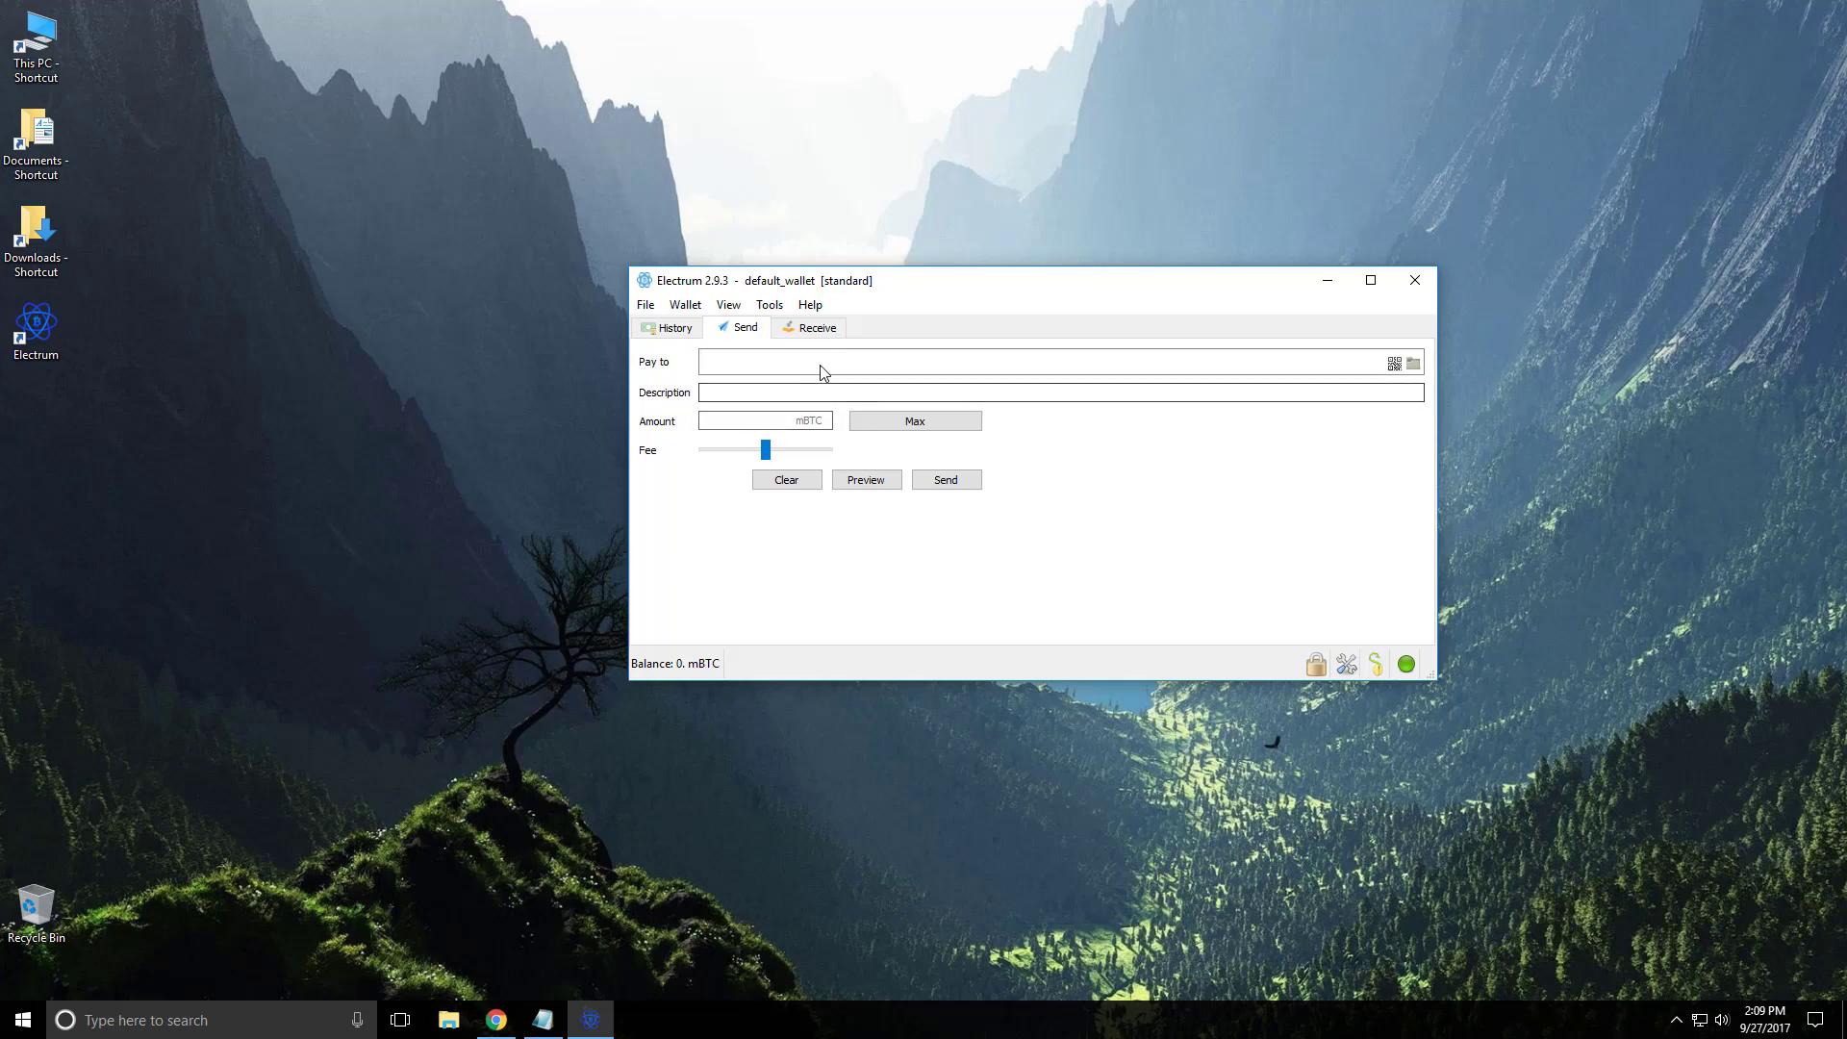
drag(946, 284, 885, 300)
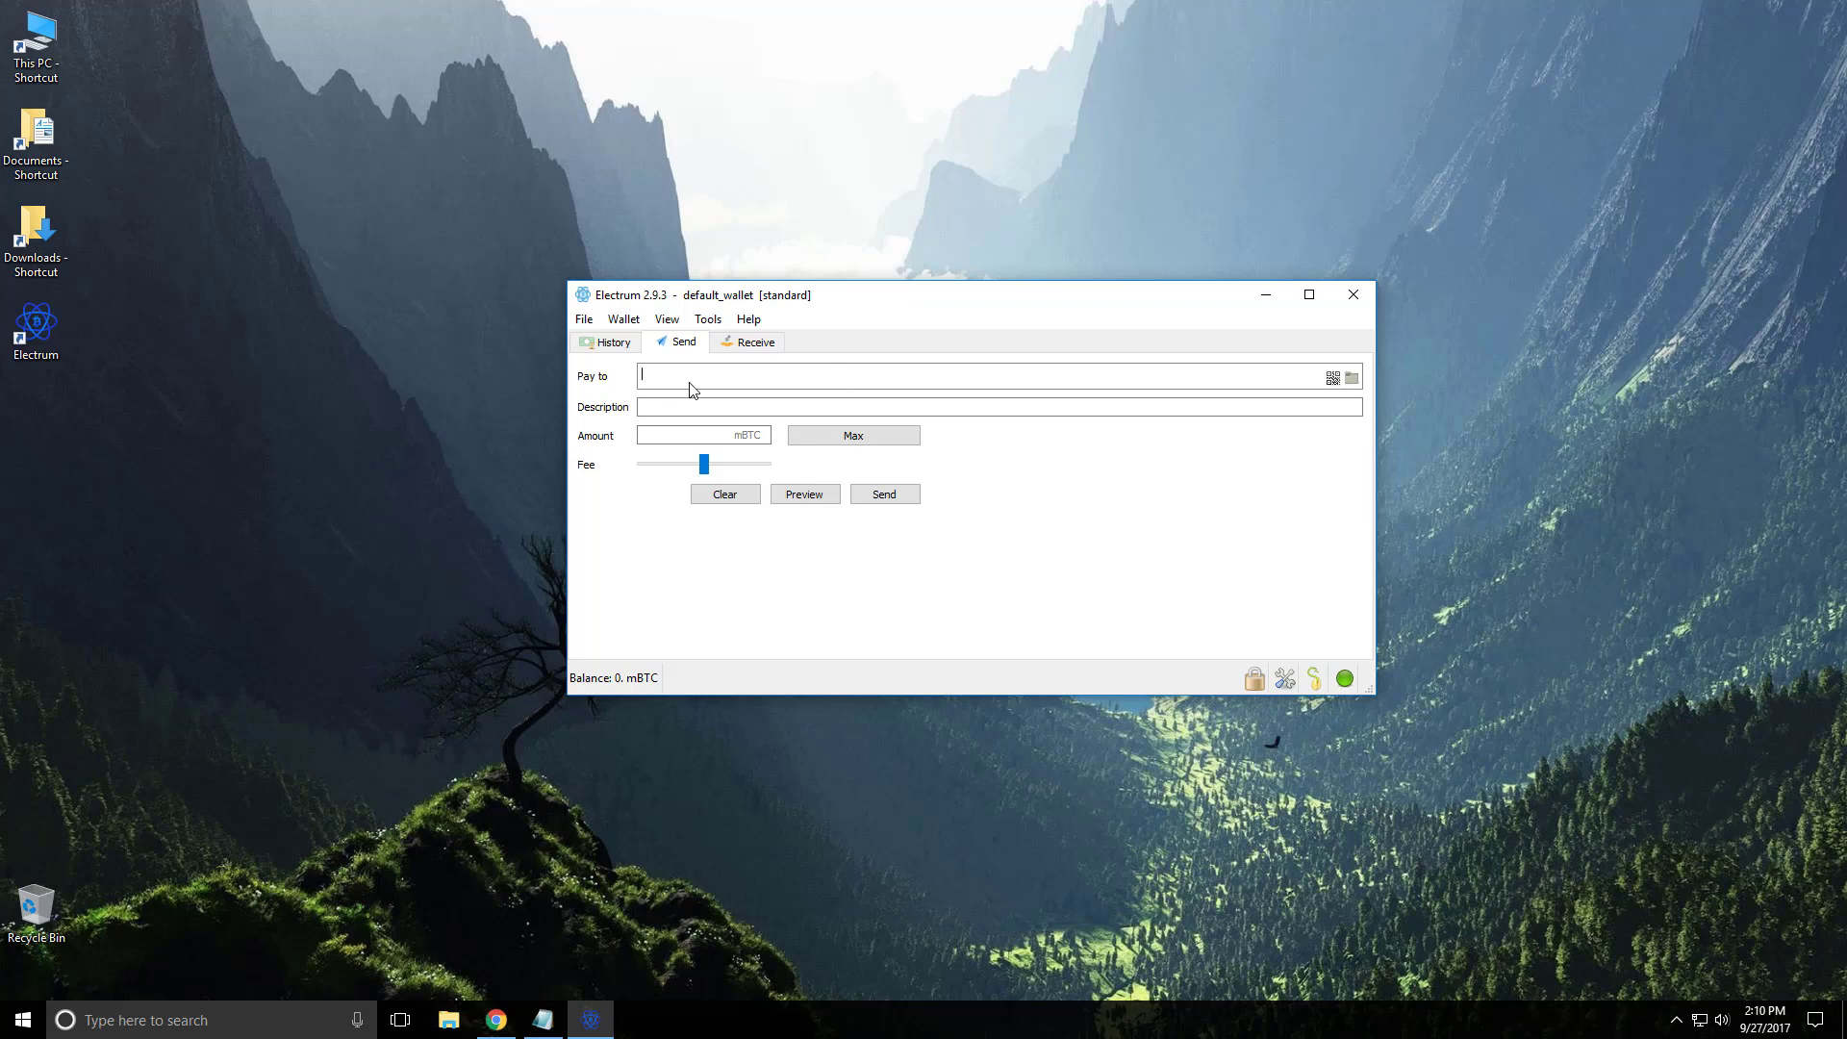
click(700, 439)
text(1000)
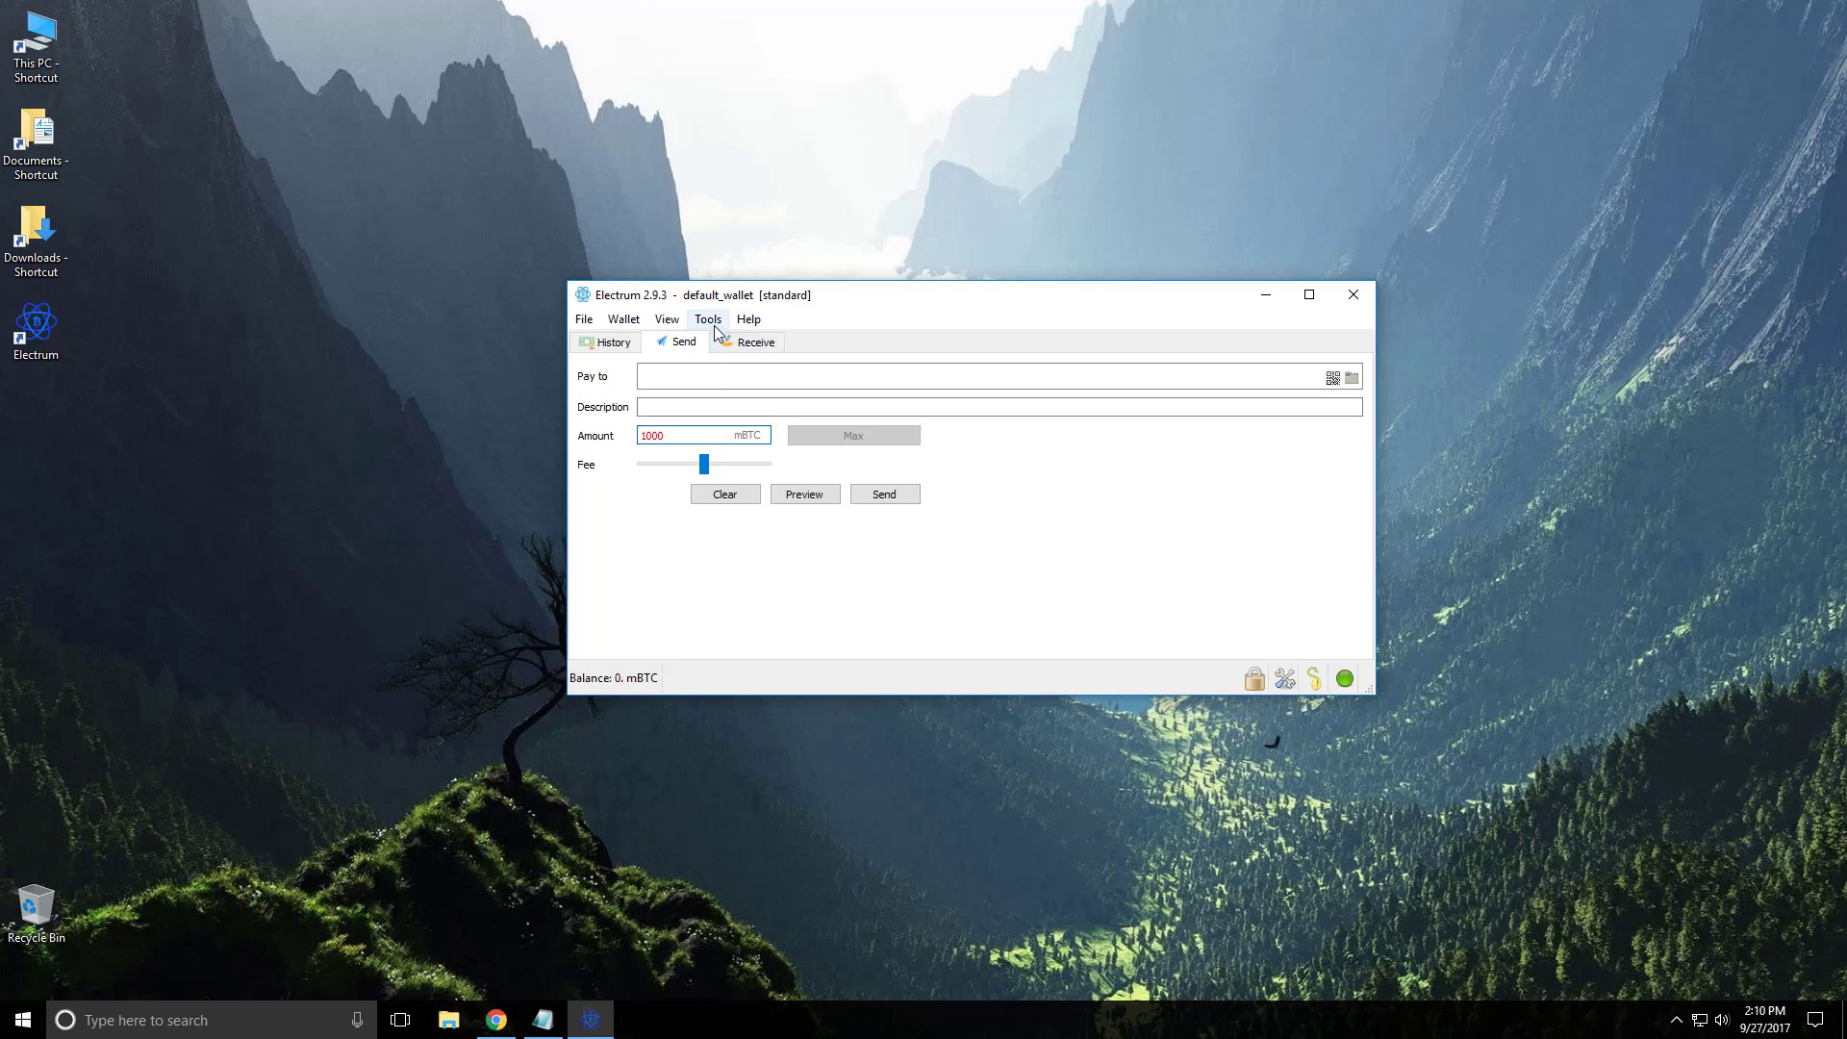
- Set the base unit to BTC under Tools > Preferences > Appearance
click(709, 319)
click(722, 343)
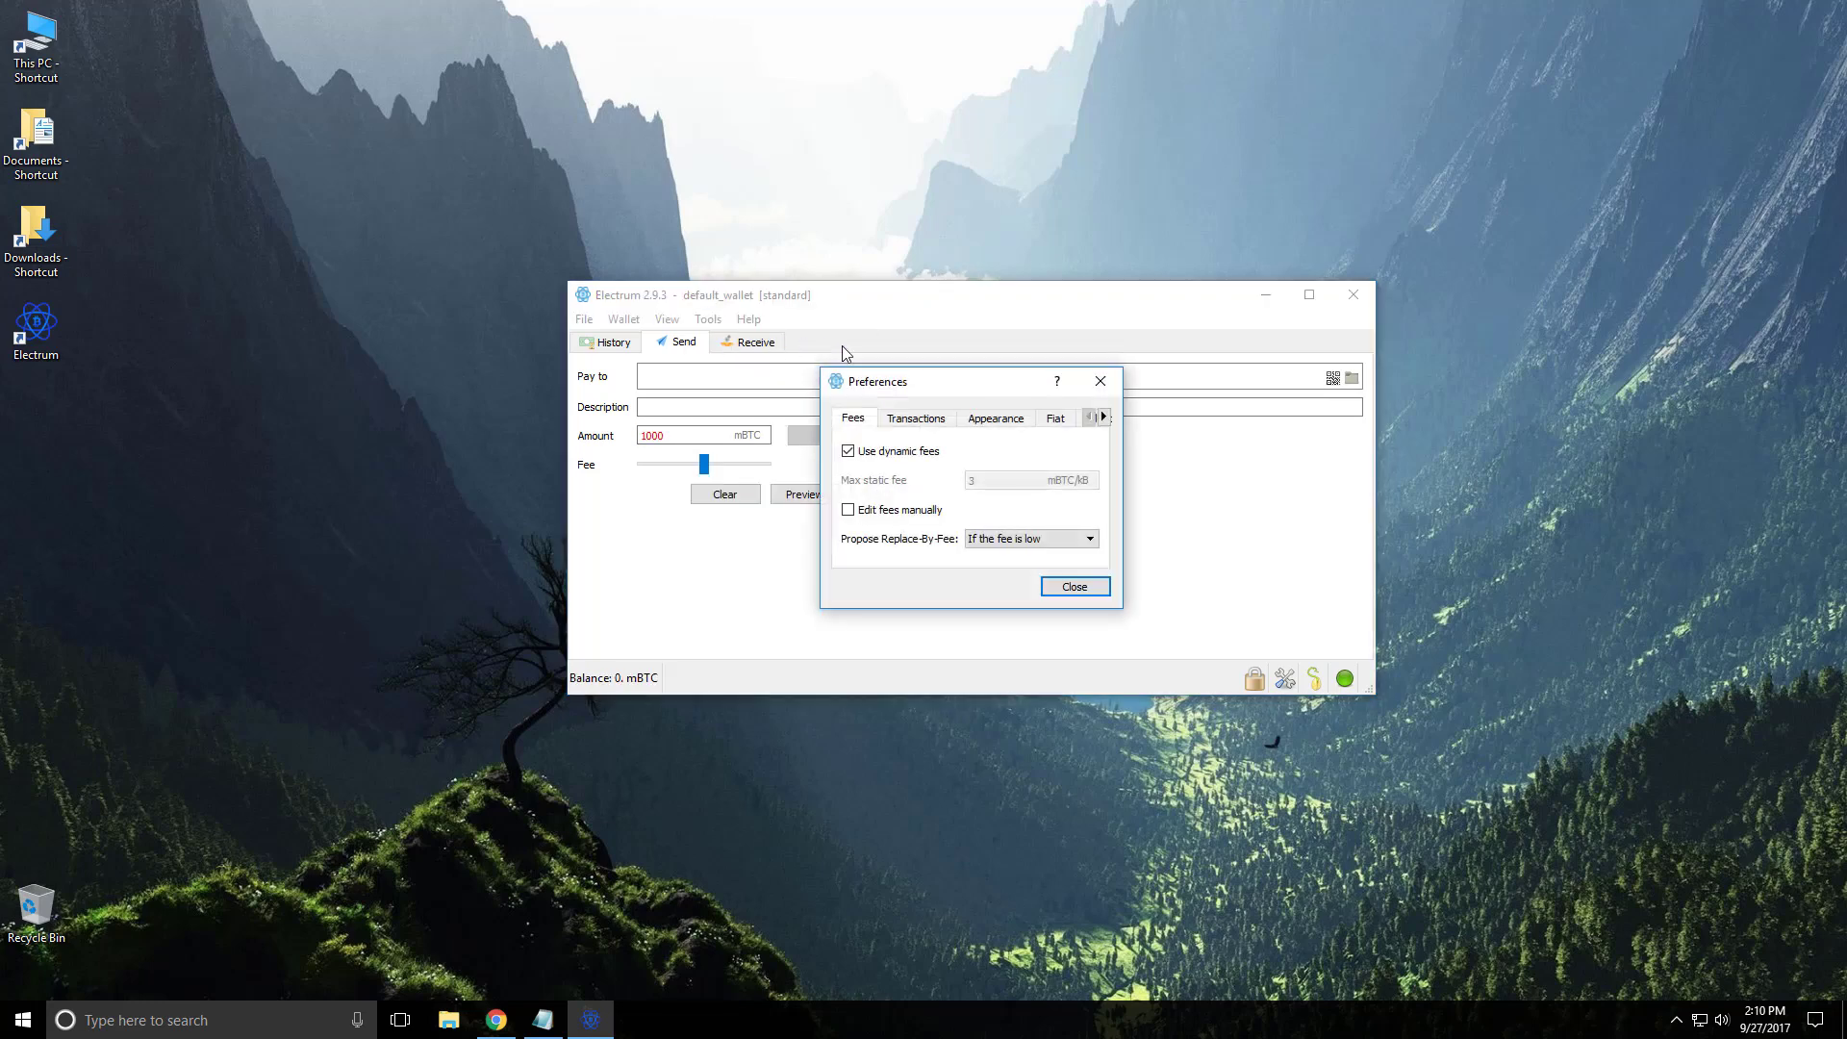
click(996, 417)
click(1016, 498)
click(1020, 517)
click(1095, 594)
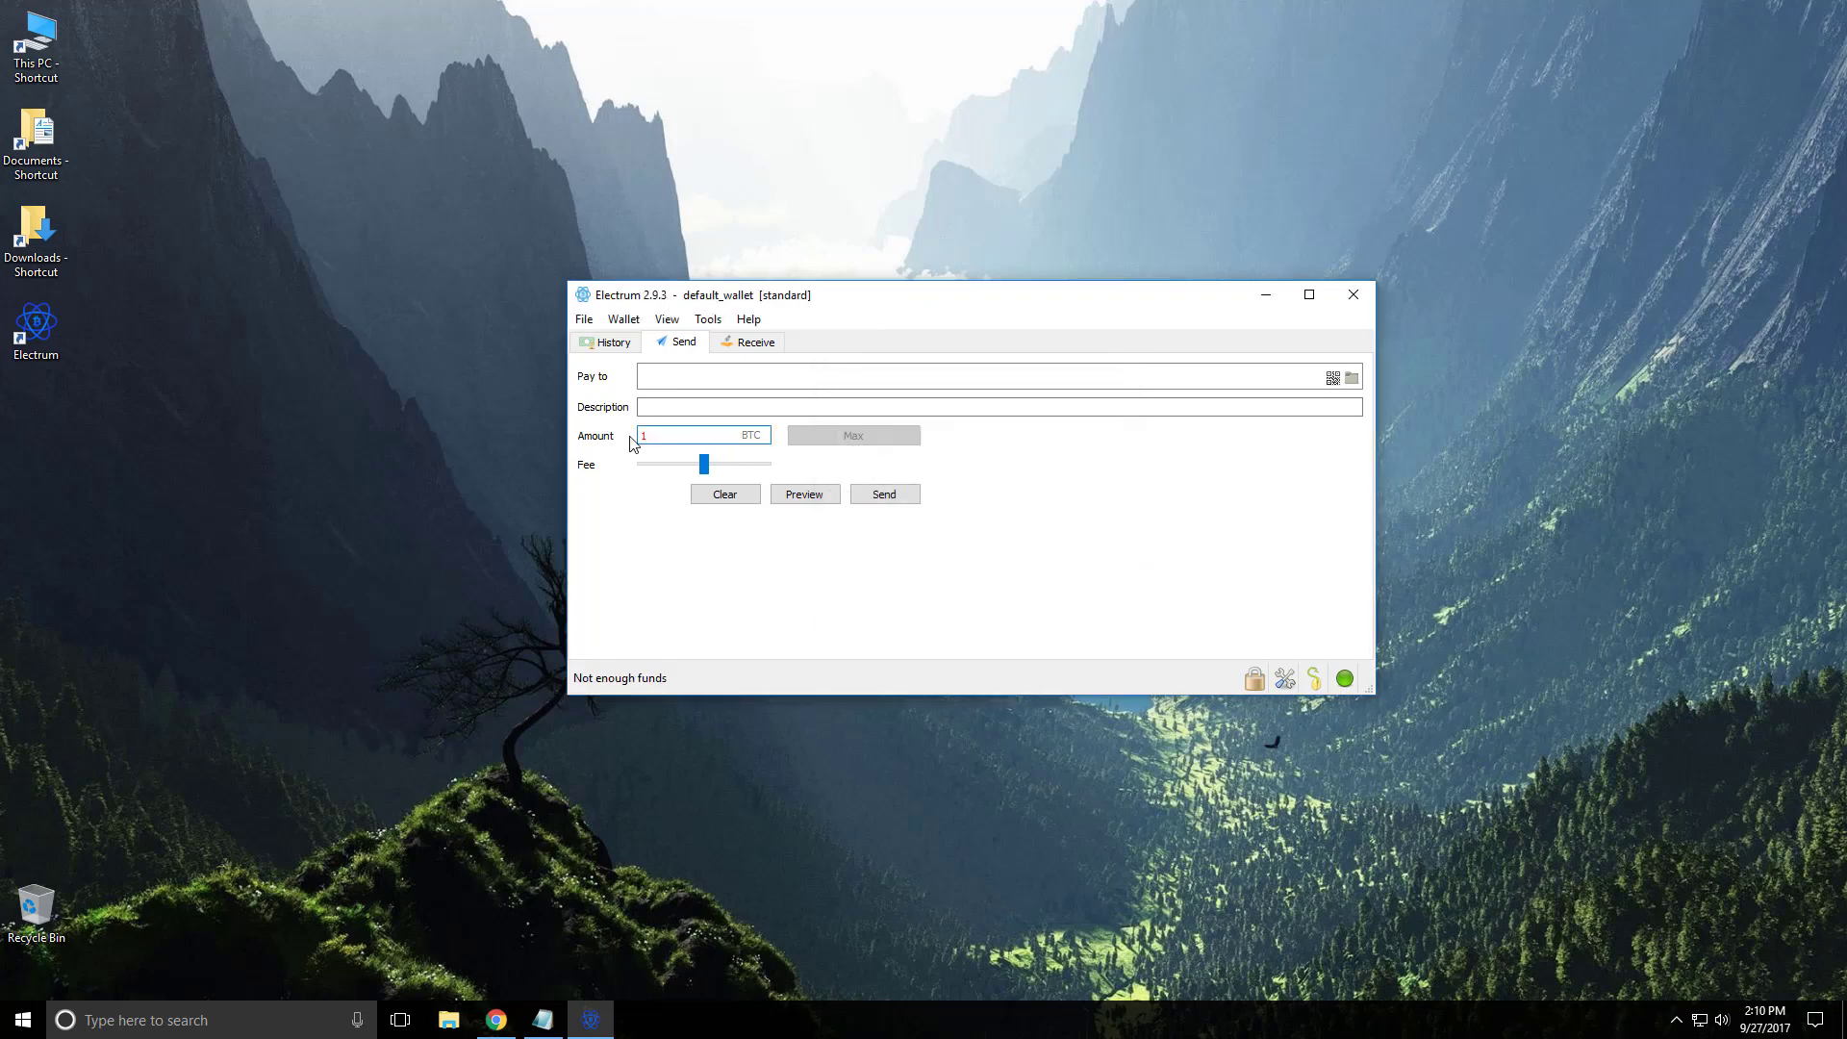
- Type .0016 then clear the Amount field, and lower the fee slider
text(.0016)
mouse_move(705, 464)
key(BackSpace)
key(BackSpace)
key(BackSpace)
key(BackSpace)
key(BackSpace)
drag(704, 464, 733, 463)
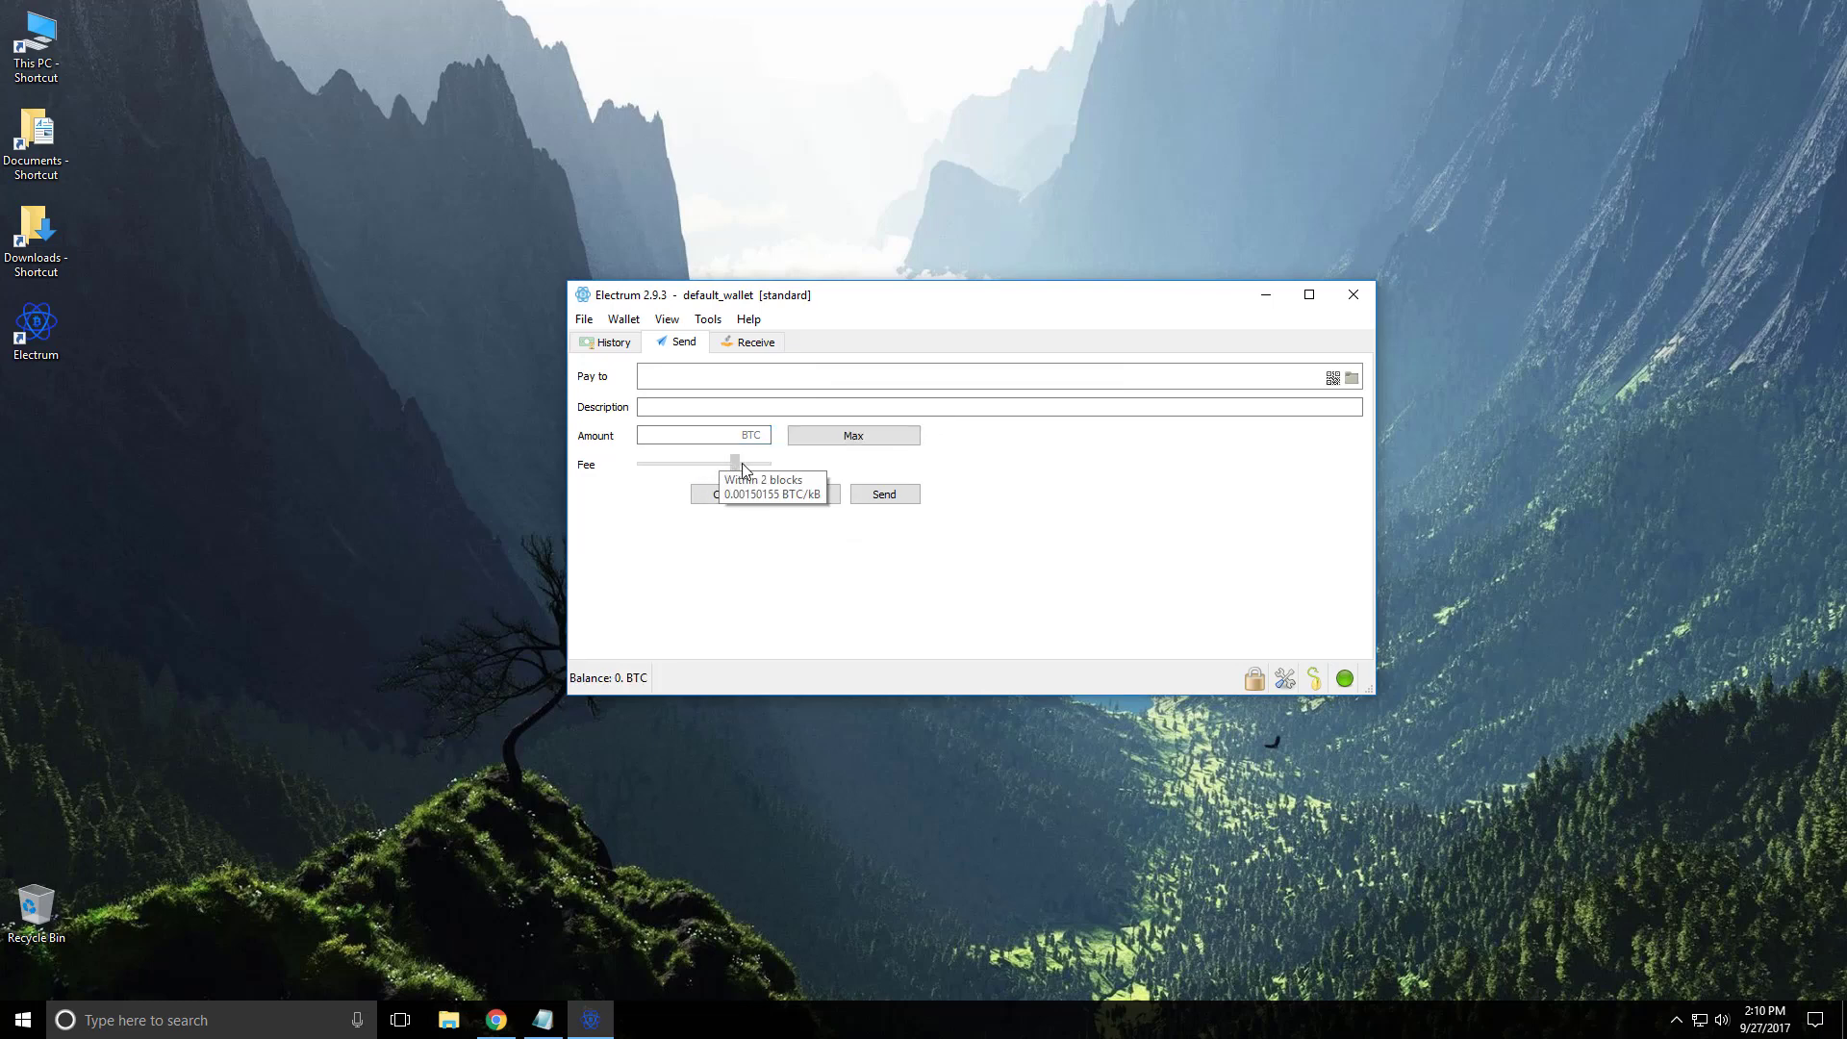
drag(742, 467, 683, 475)
mouse_move(735, 467)
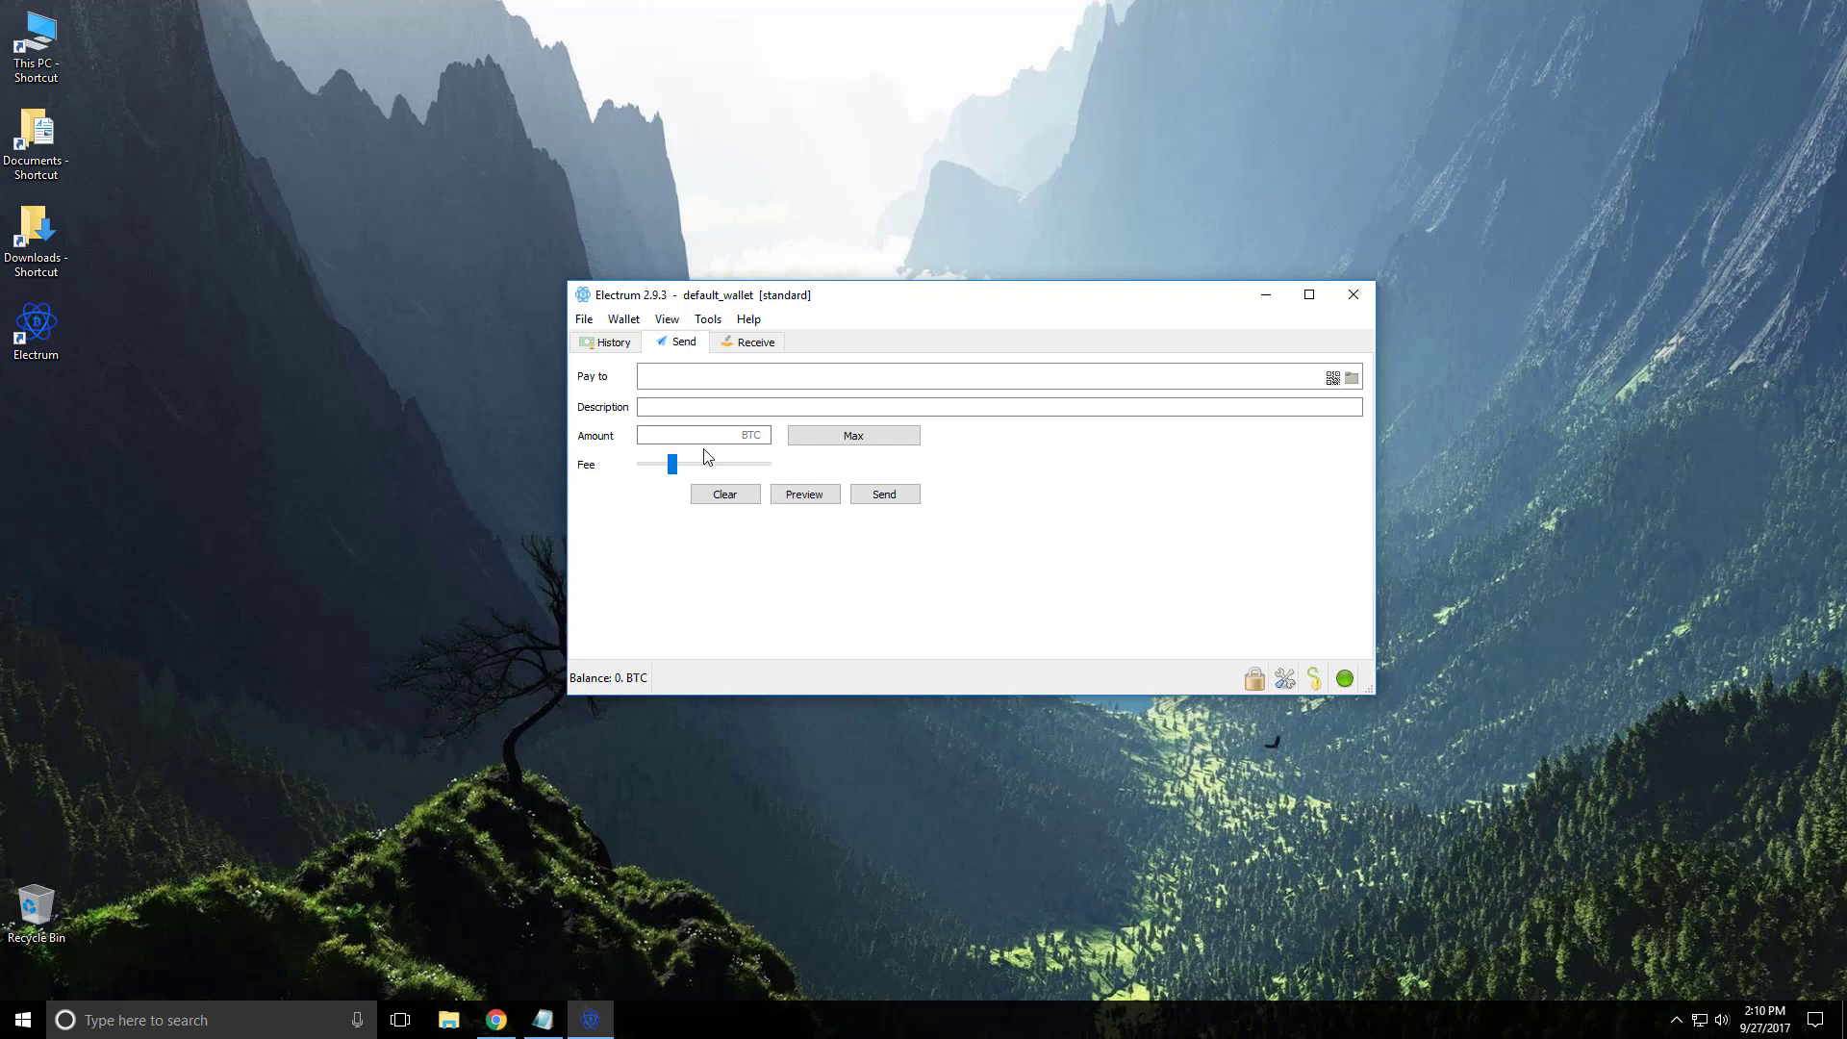
- Check the Receive and Send pages in BTC, then show the empty History with 0 BTC balance
click(759, 345)
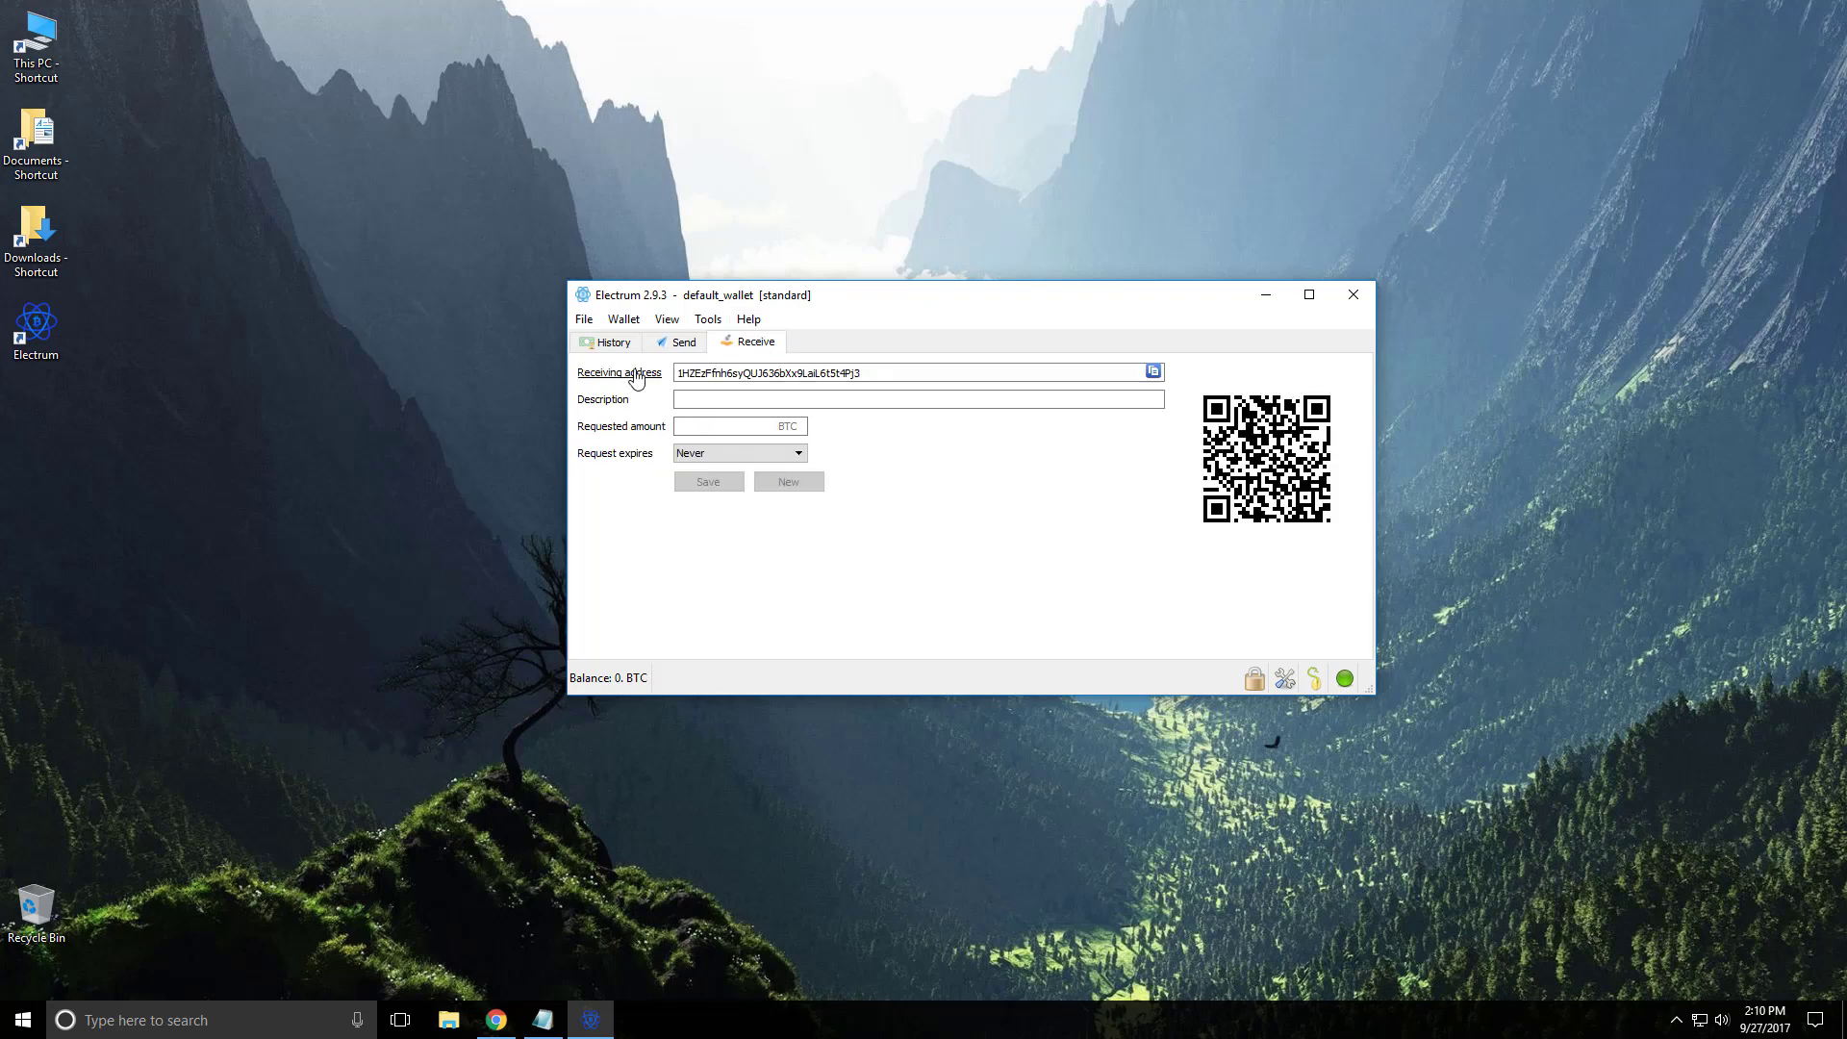
click(671, 344)
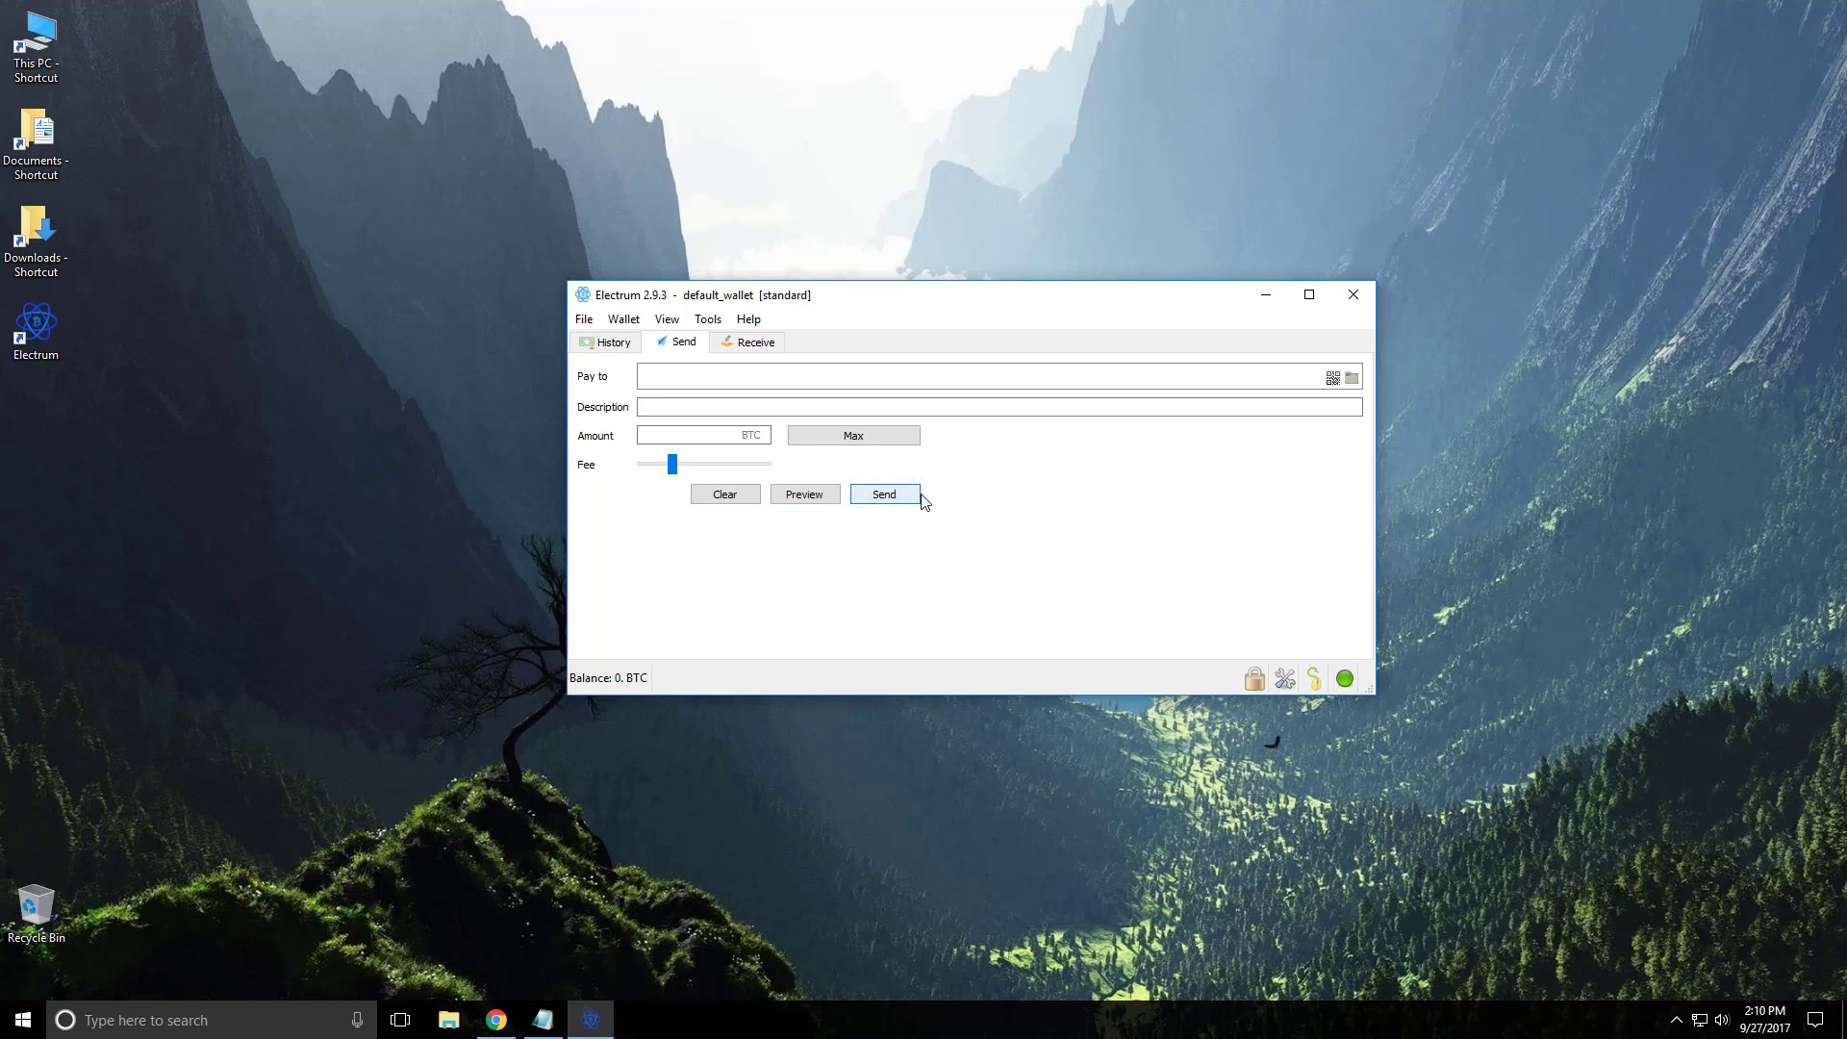
click(601, 343)
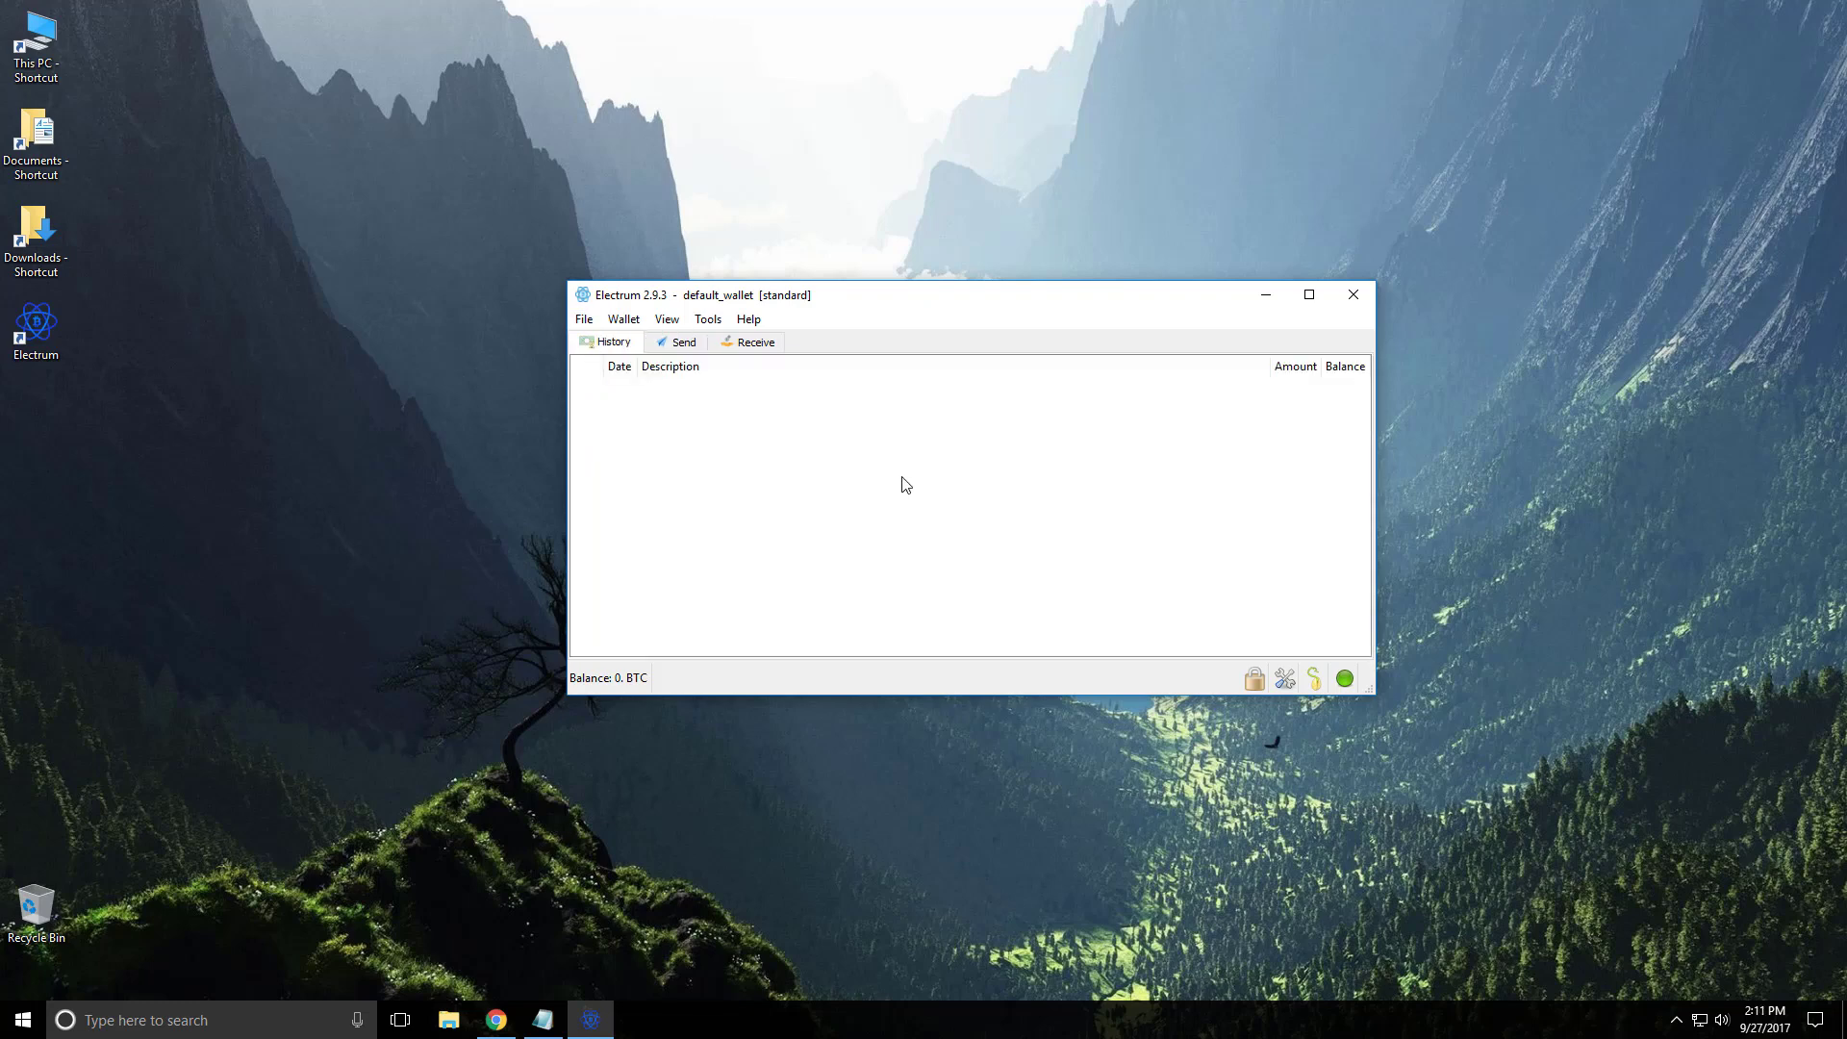
drag(920, 293, 911, 293)
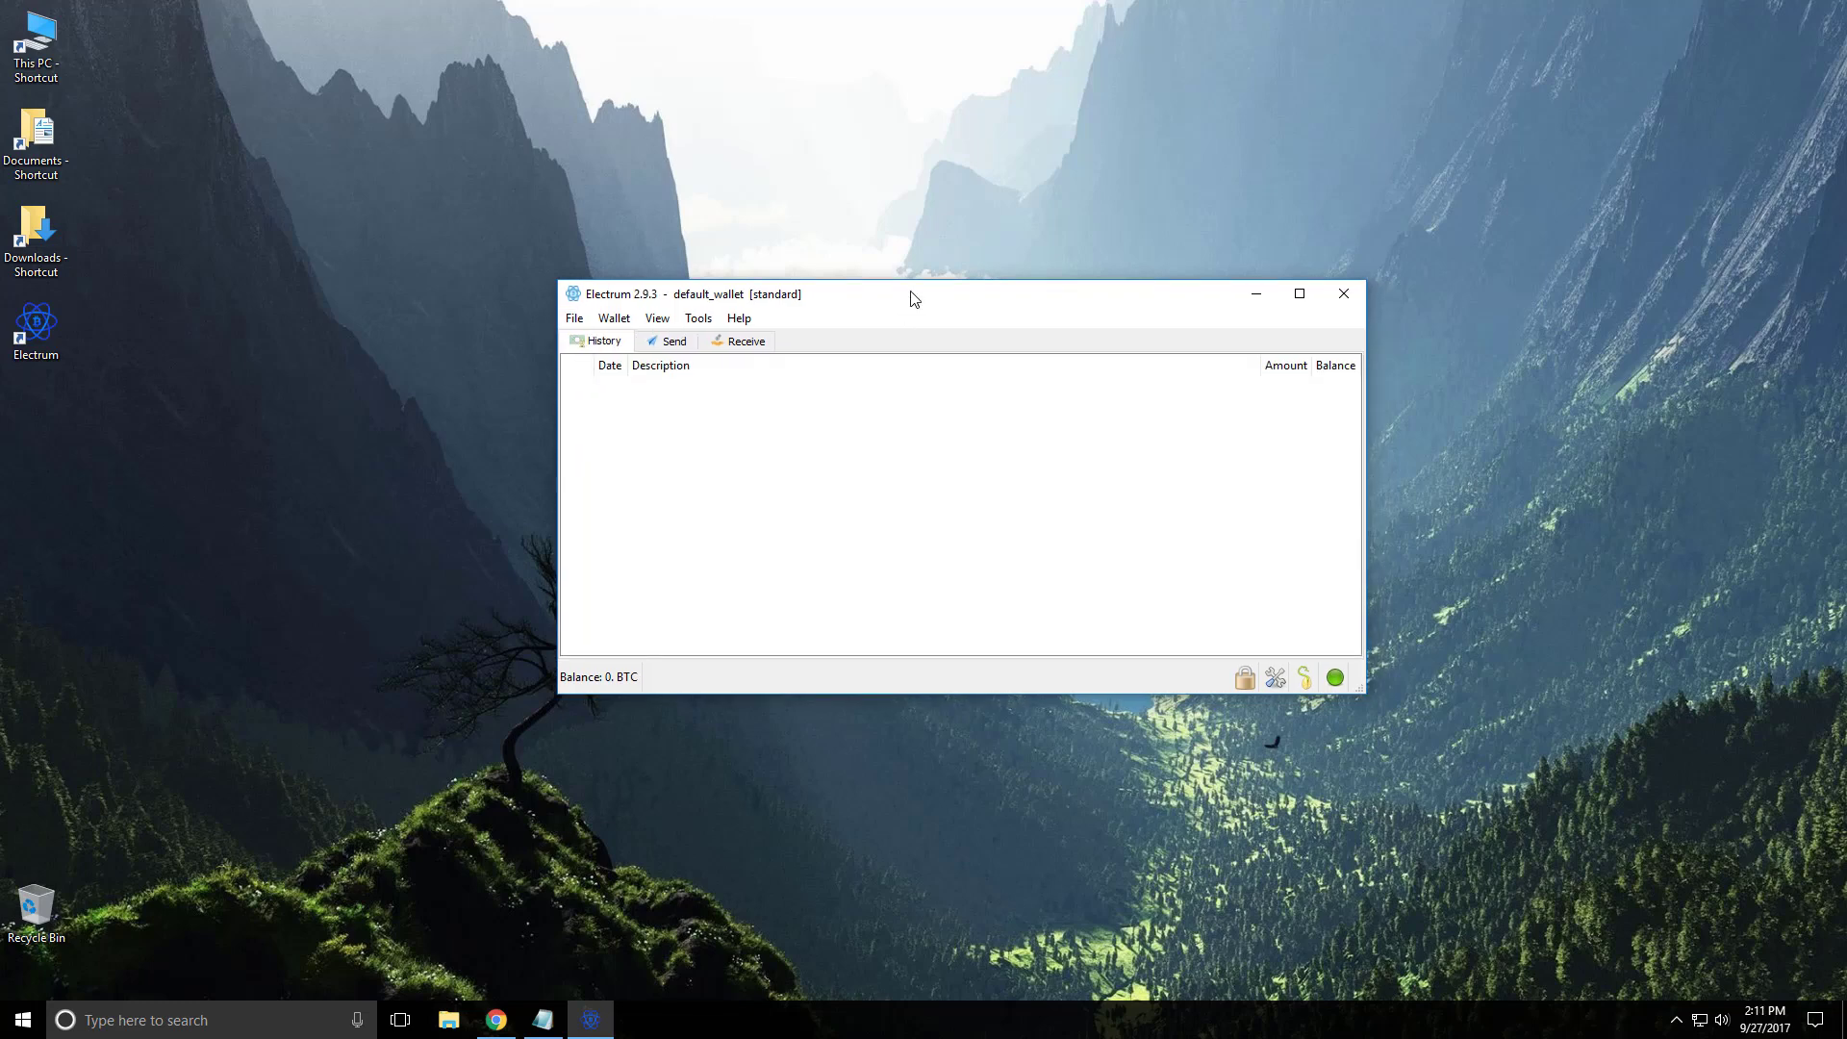